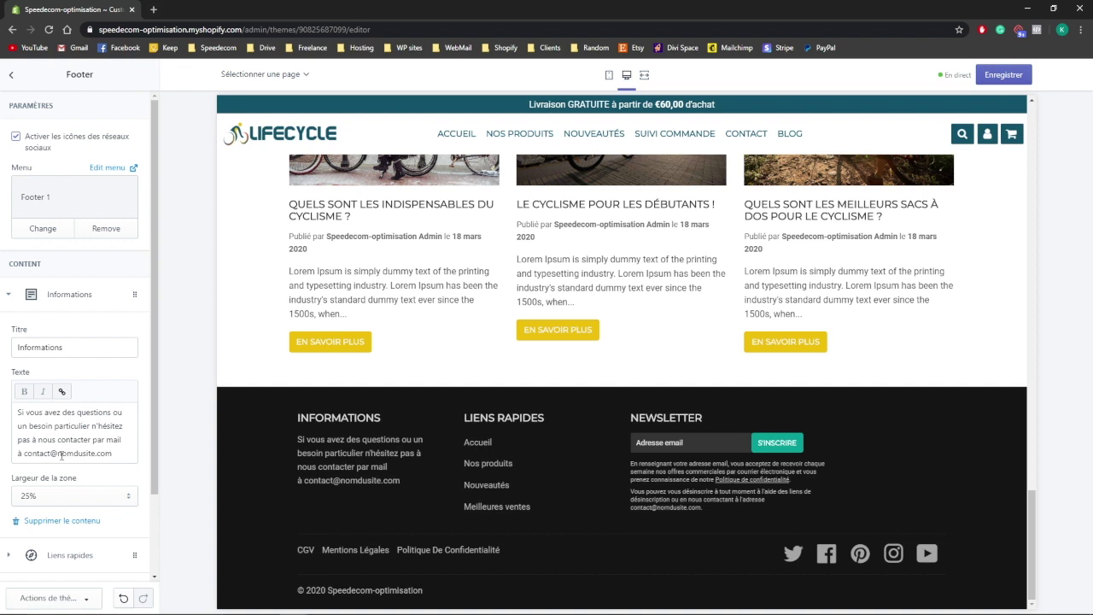
Step: Update the contact e-mail's domain in the footer's Informations text and insert "le chat en direct ou par" before "mail"
text(lifecycle)
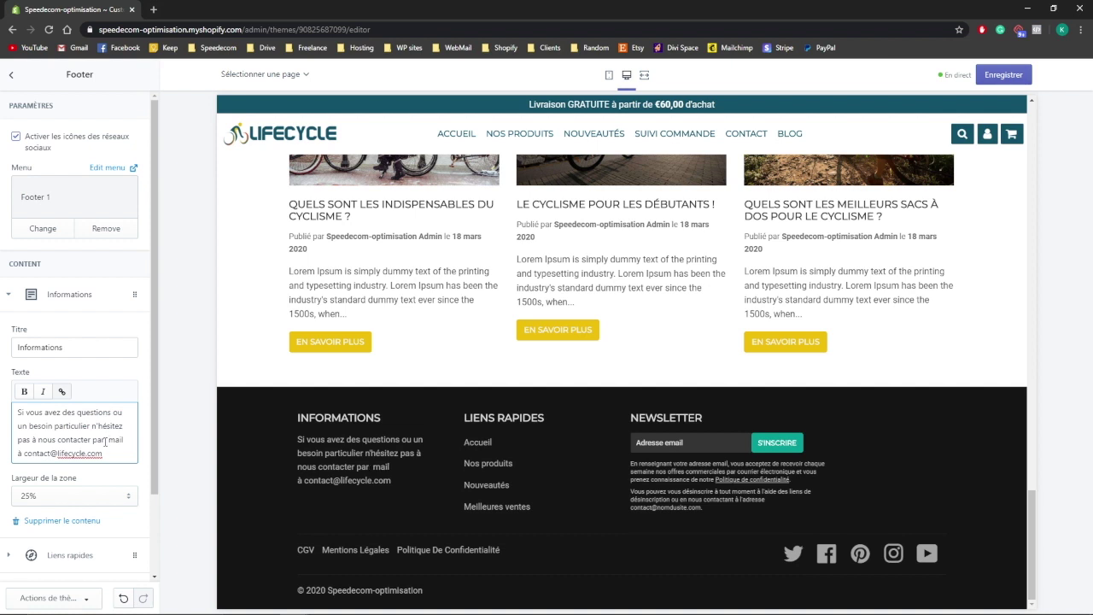
text(le chat en direct ou )
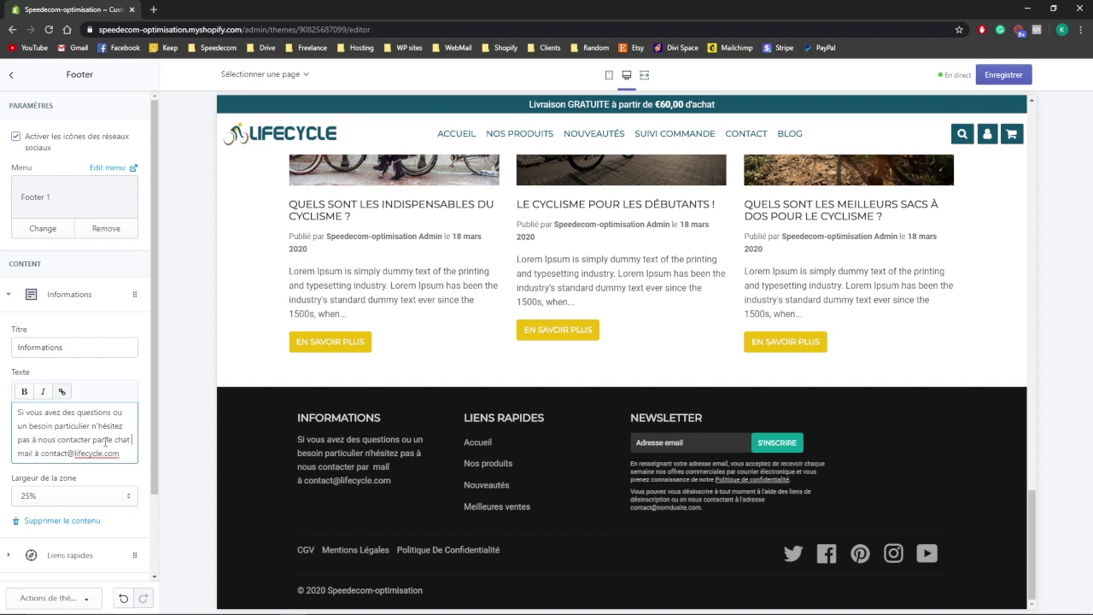
text(par)
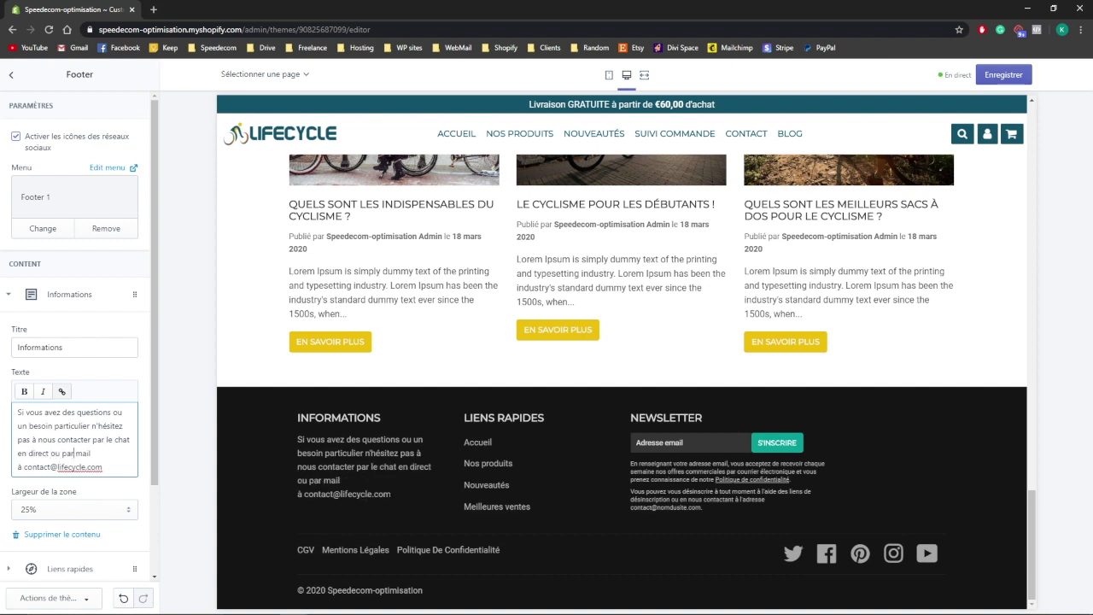
click(12, 305)
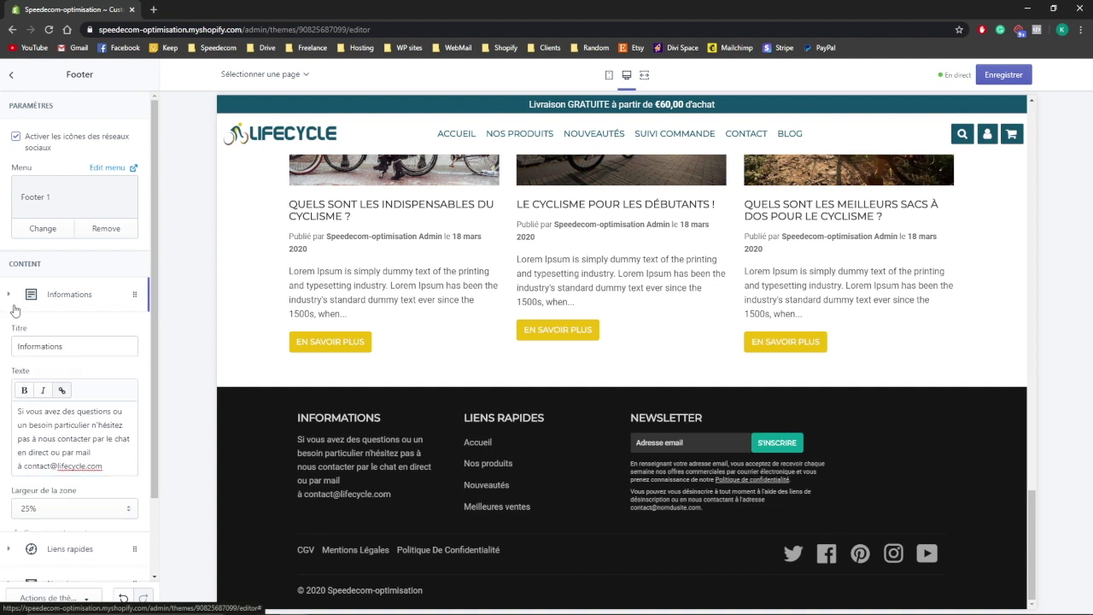
Step: Add a Menu content block to the footer and assign the Footer 3 menu to it
click(81, 343)
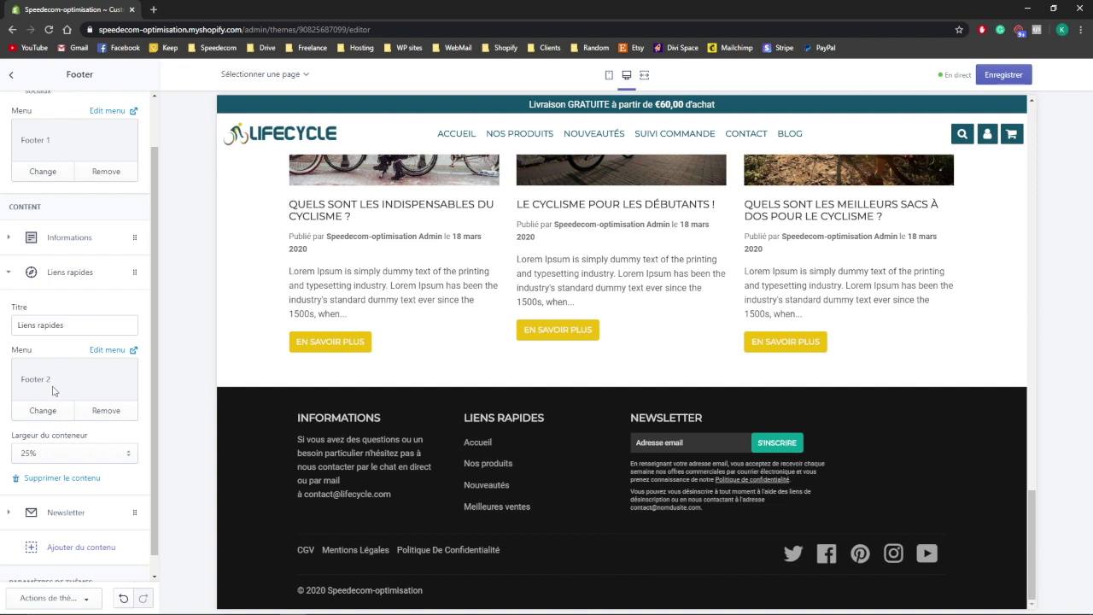
scroll(60, 410, down, 1)
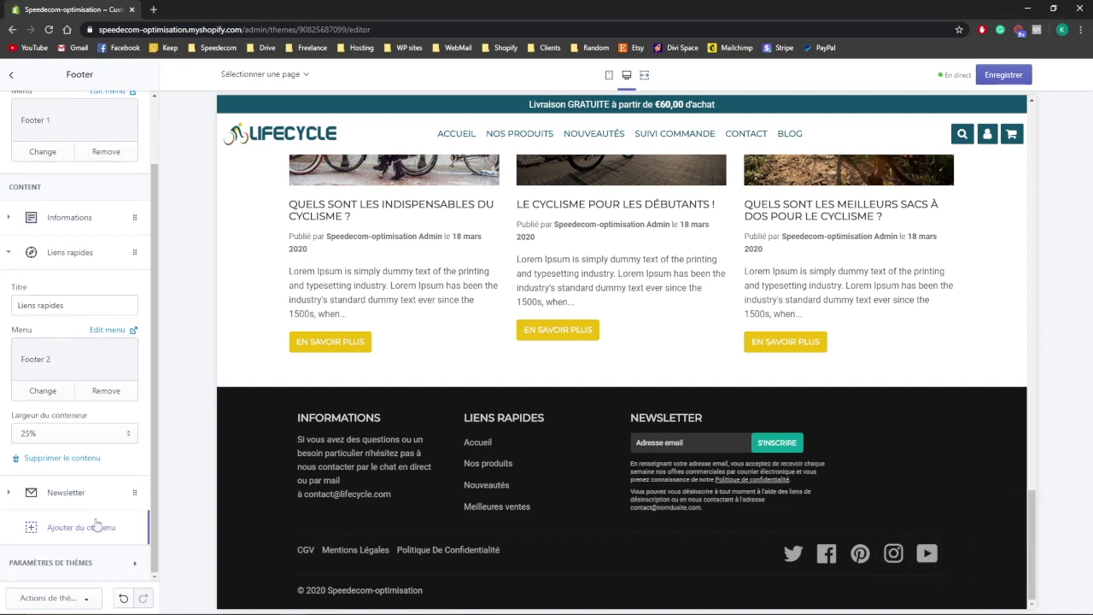
click(85, 531)
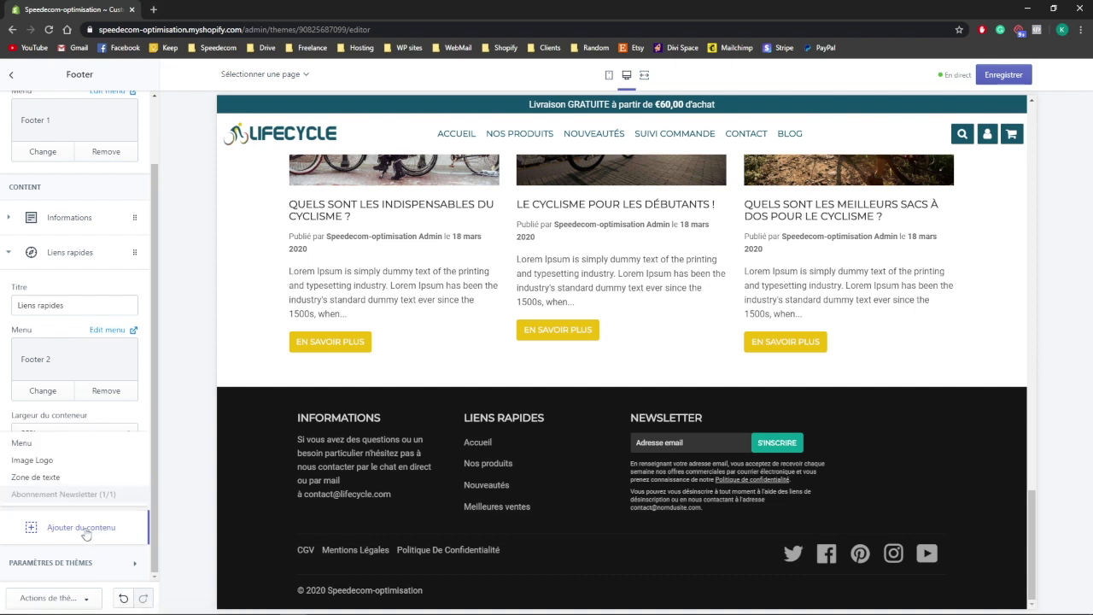
click(23, 448)
click(73, 439)
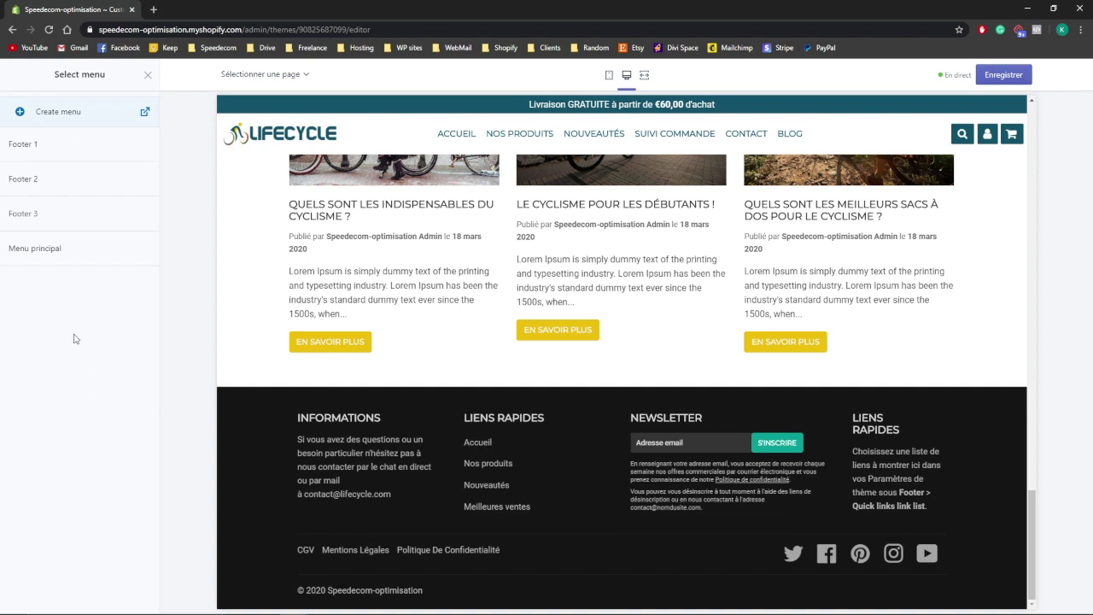
click(51, 213)
click(123, 598)
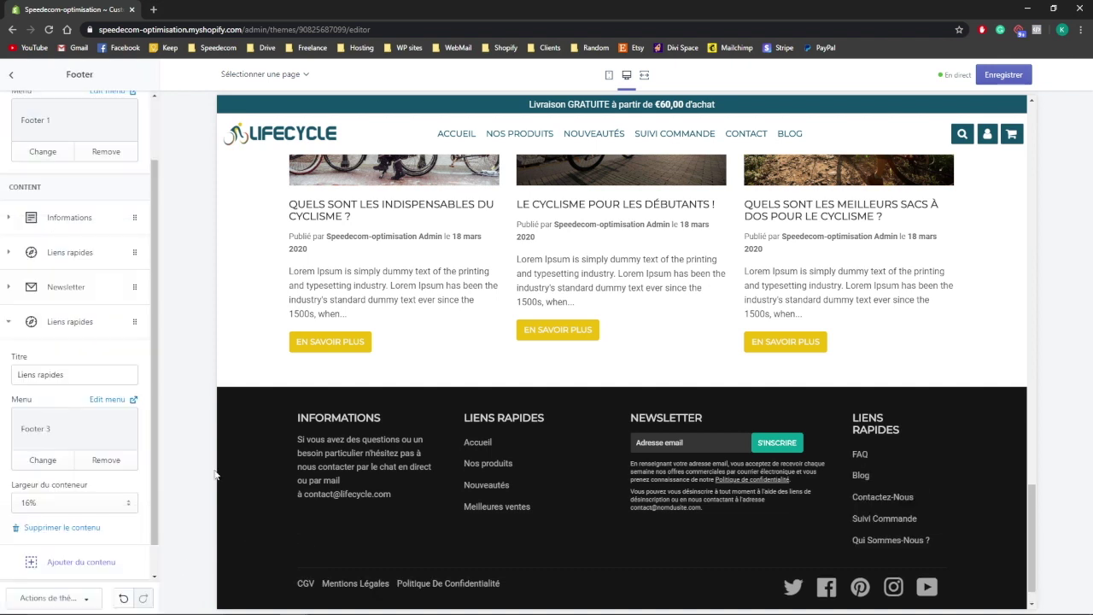
Step: Reorder the footer content so the Footer 3 menu block sits between the Footer 2 links and Newsletter
mouse_move(134, 321)
mouse_down()
mouse_move(135, 298)
mouse_move(135, 312)
mouse_up()
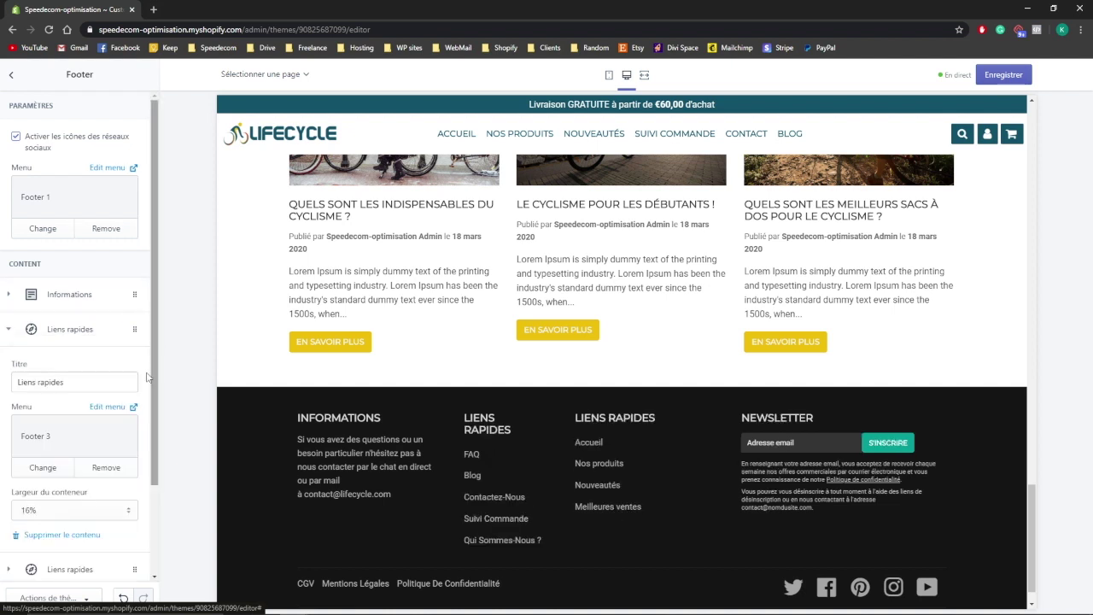
click(12, 333)
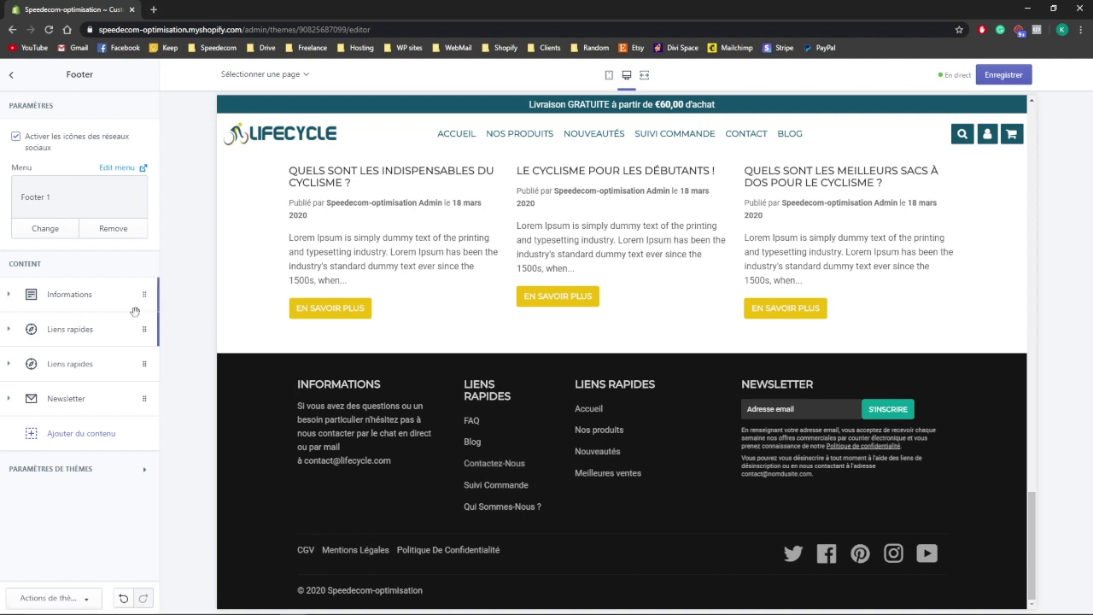
drag(143, 328, 142, 364)
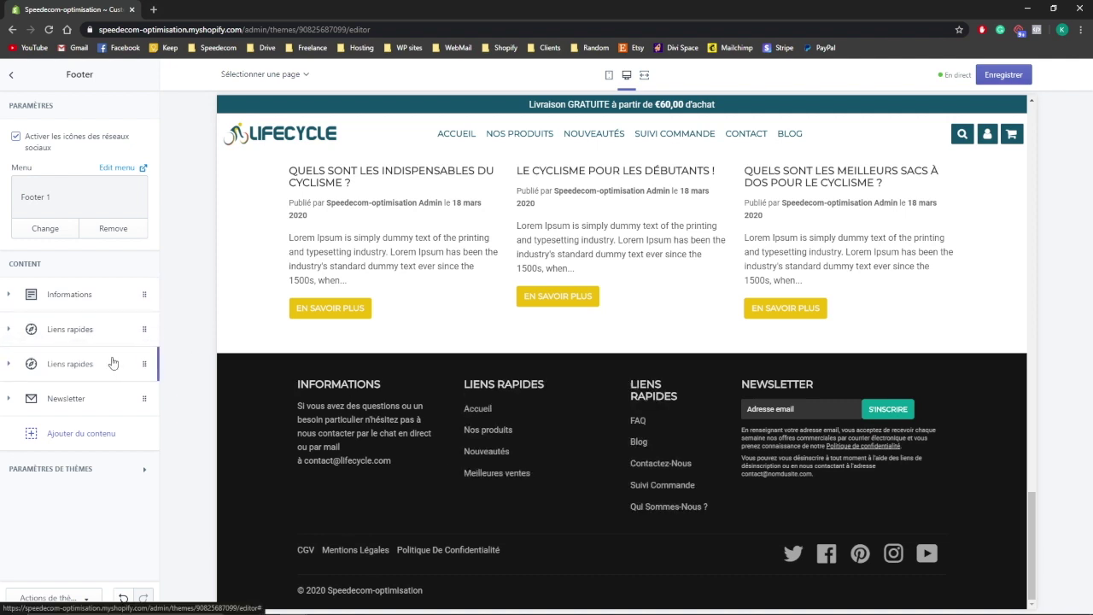
Step: Retitle the Footer 3 menu block as "Informations"
click(64, 366)
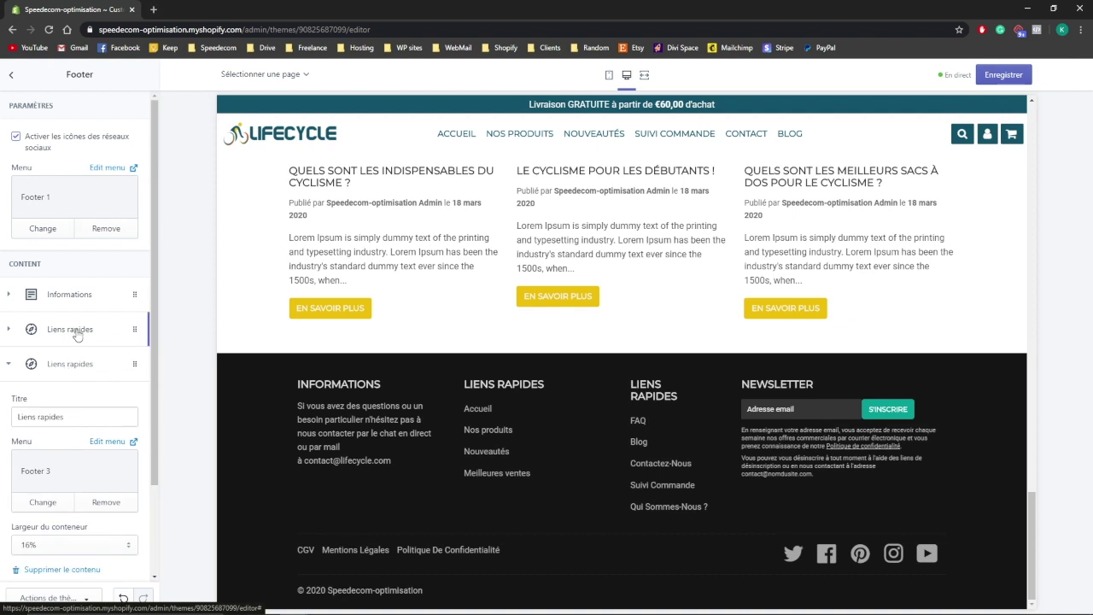
drag(66, 417, 3, 401)
text(I)
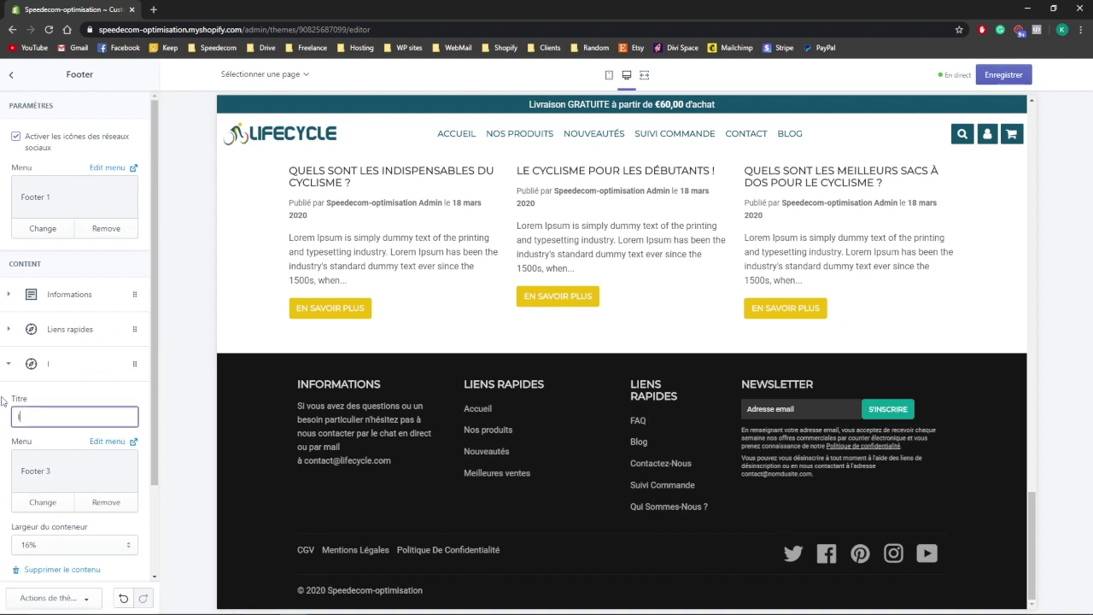
text(nformatiopn,j)
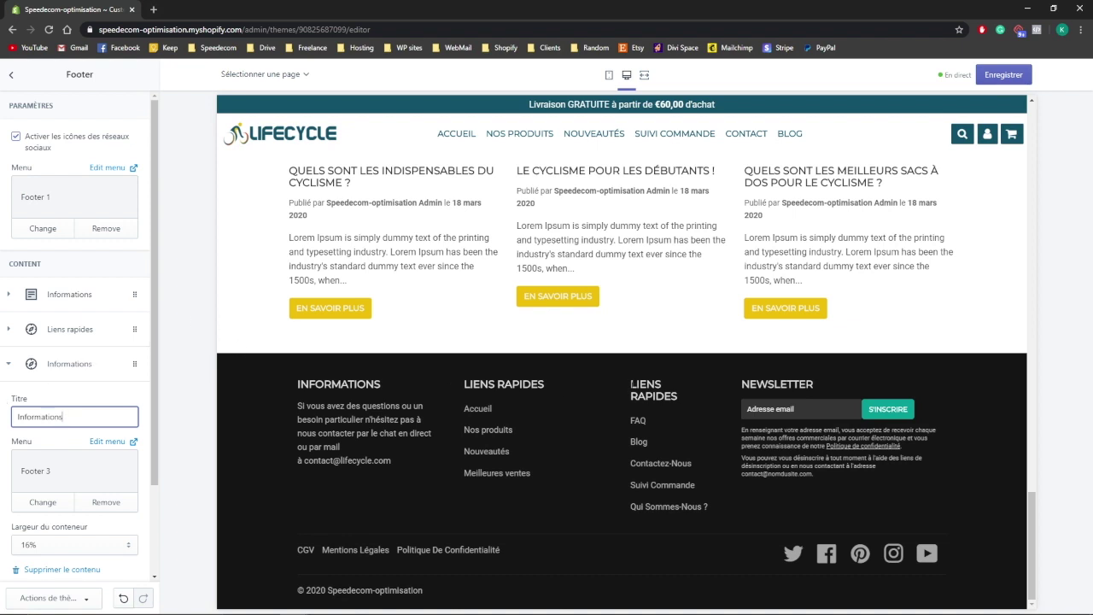
Step: Try a container width of 25% for the Footer 3 menu block and check the neighbouring blocks' settings
scroll(73, 492, down, 1)
click(73, 491)
click(52, 528)
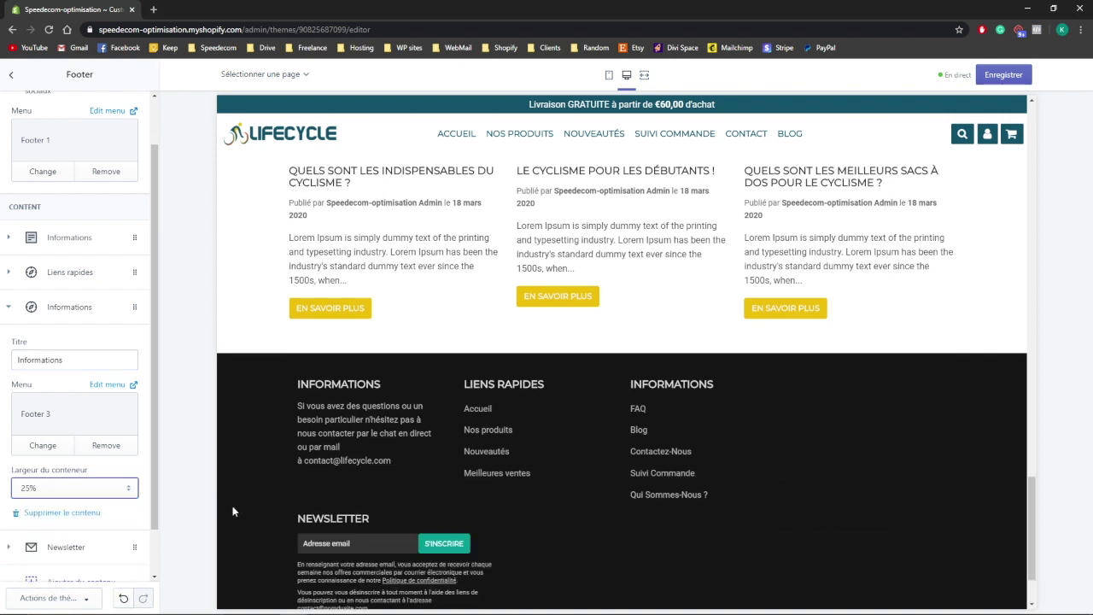
click(70, 271)
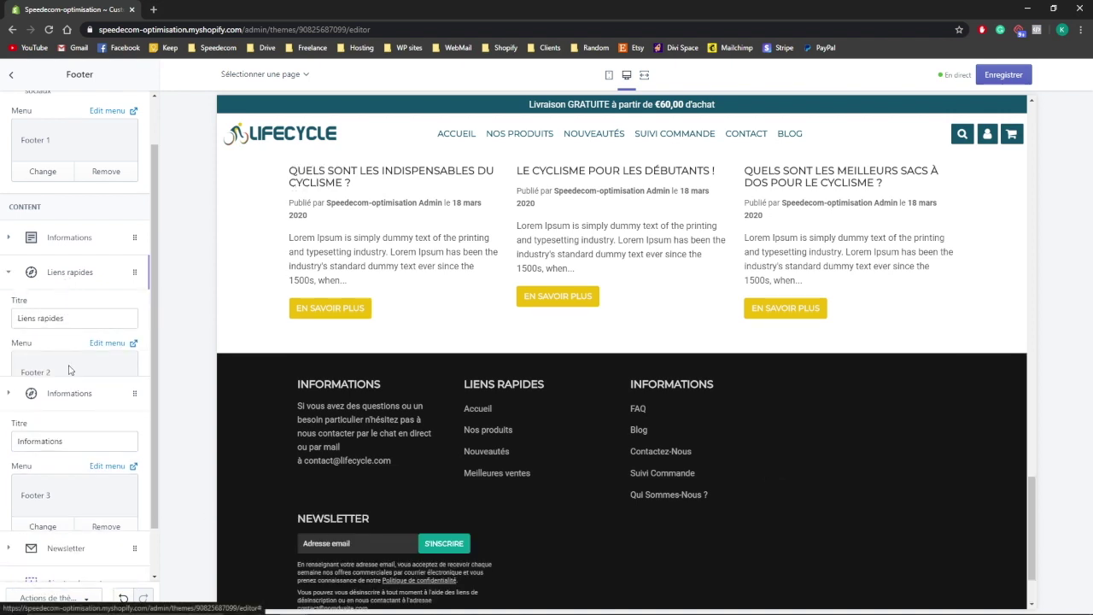
click(51, 239)
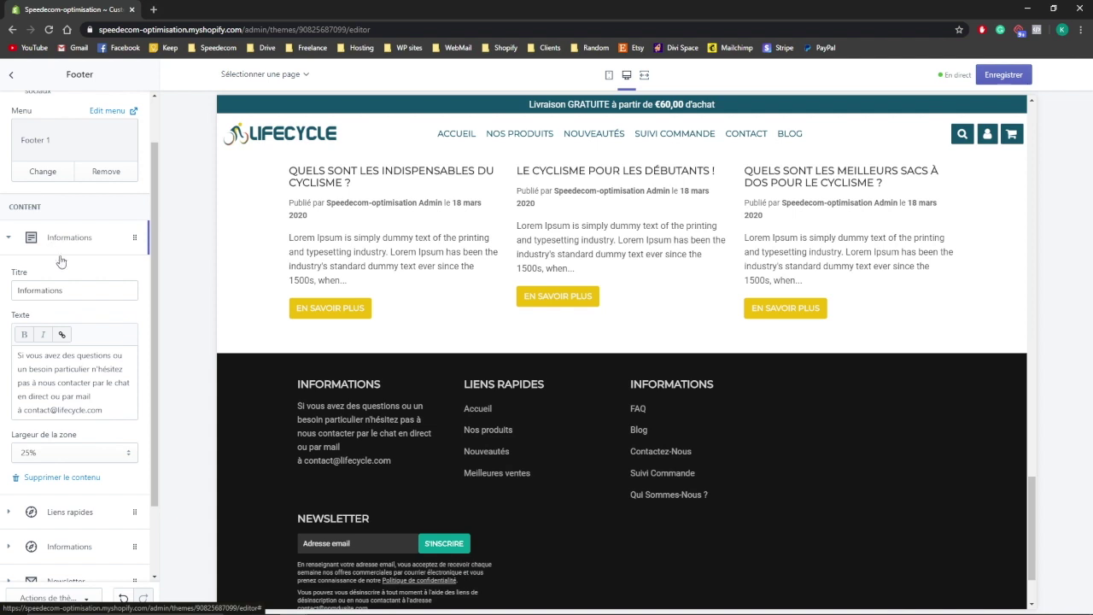
click(86, 248)
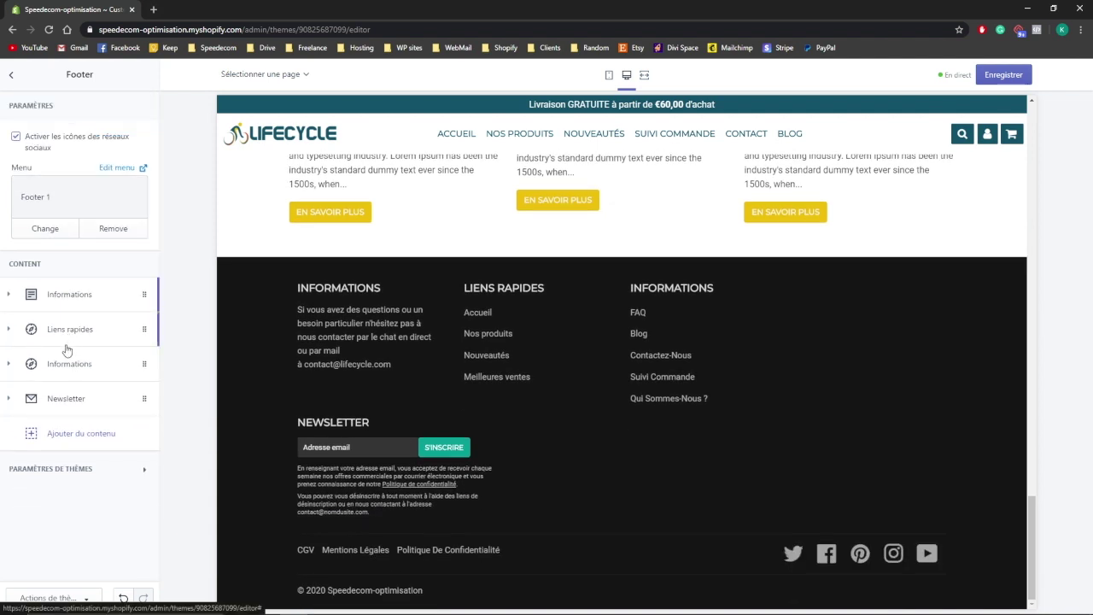
Step: Set the container width of both the Footer 3 Informations block and the Liens rapides block to 20%
click(86, 364)
click(51, 543)
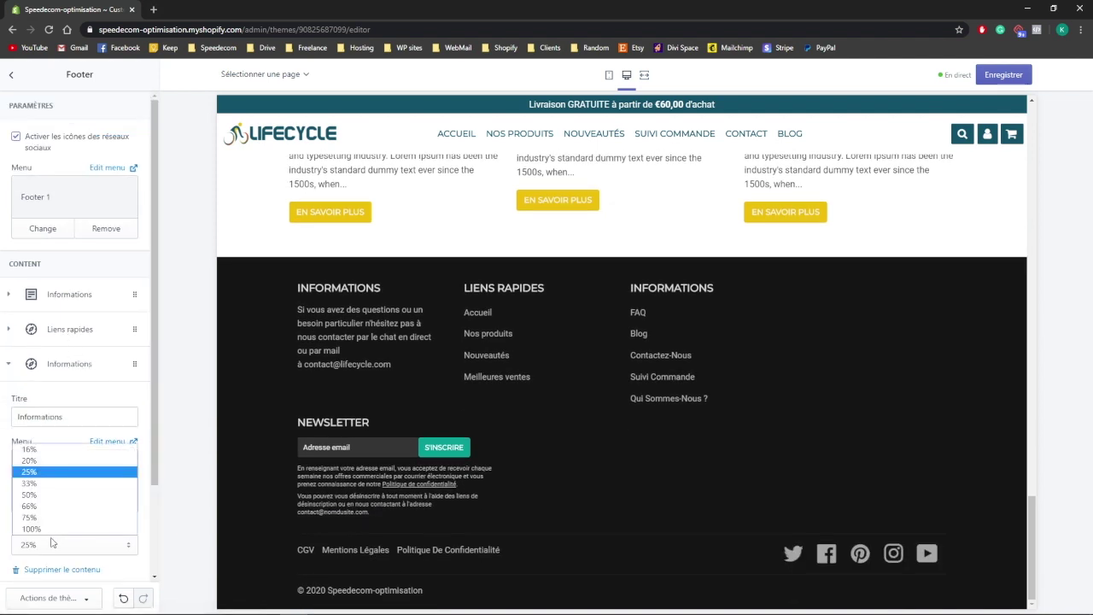
click(50, 462)
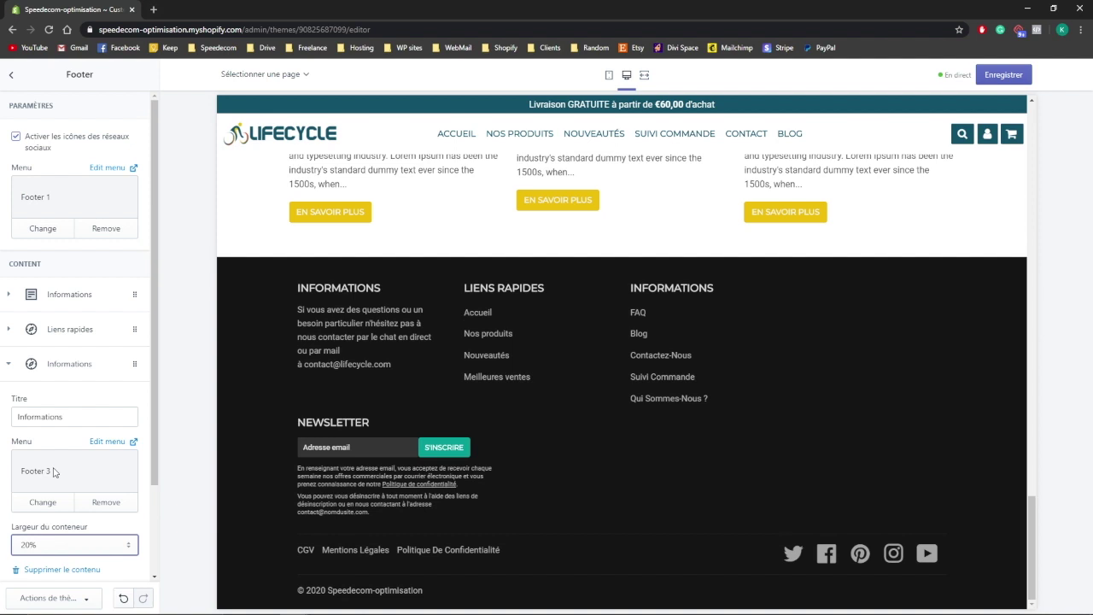
click(64, 333)
click(47, 510)
click(41, 538)
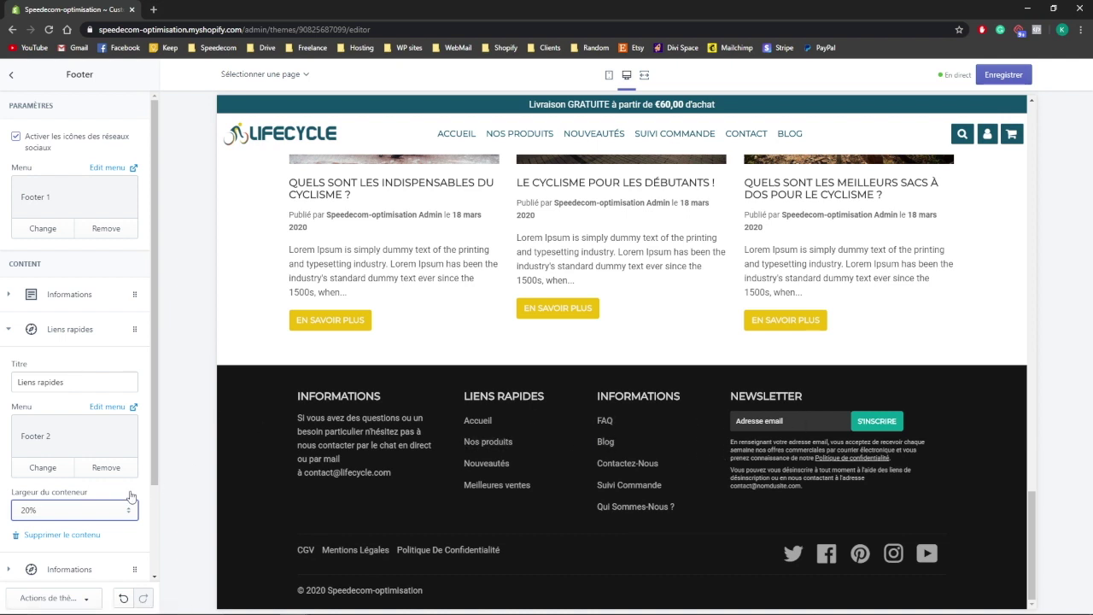
Step: In the theme's Couleurs & Images settings, change the footer background colour to the recently used light grey
scroll(144, 496, down, 2)
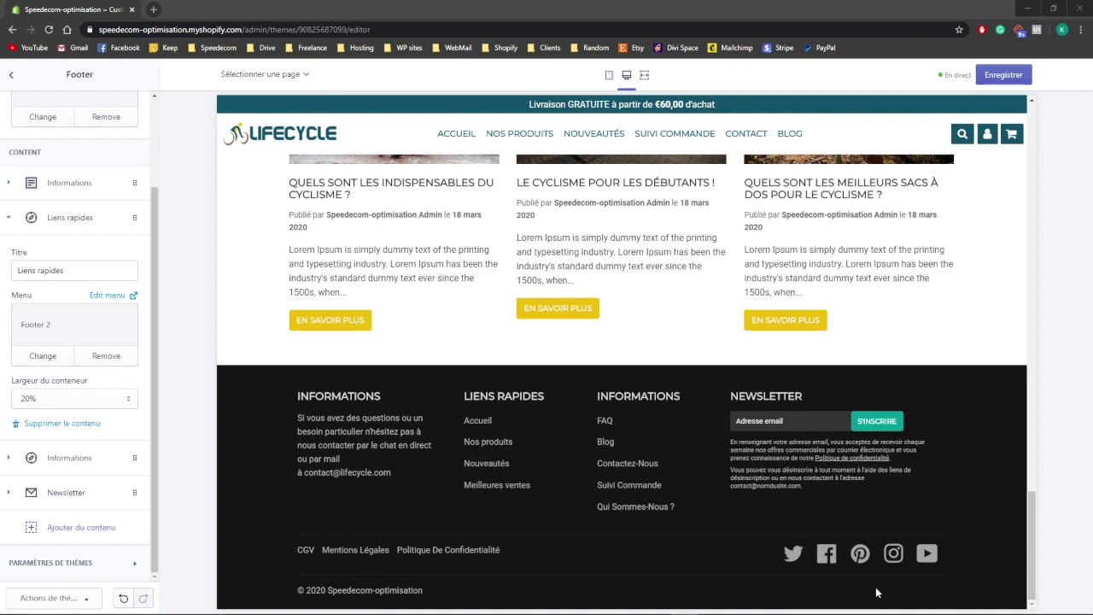
click(52, 562)
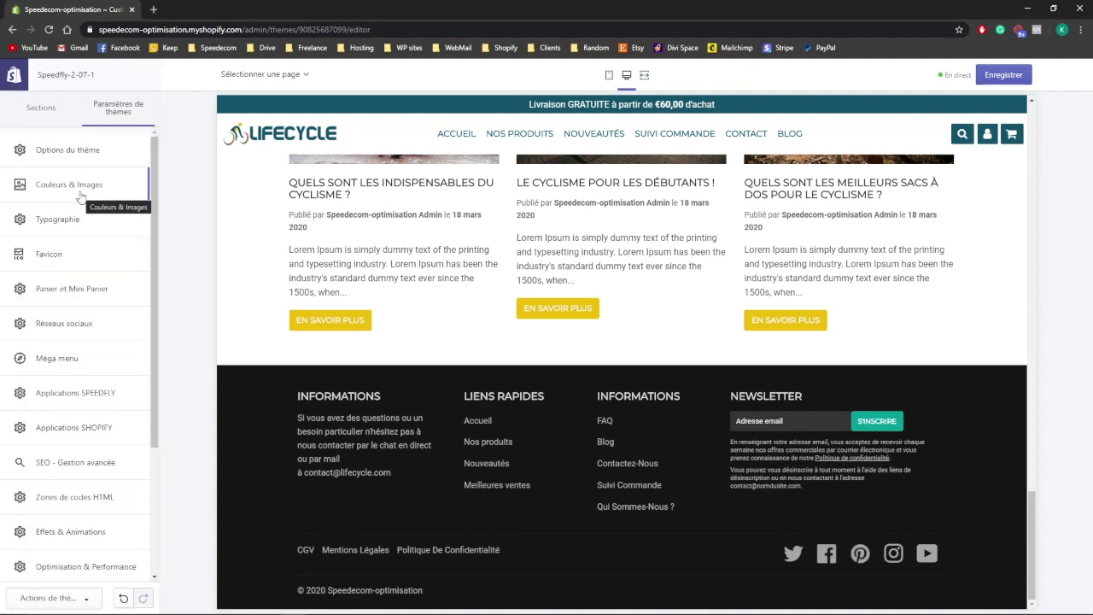
click(77, 186)
drag(157, 129, 155, 508)
scroll(83, 290, down, 1)
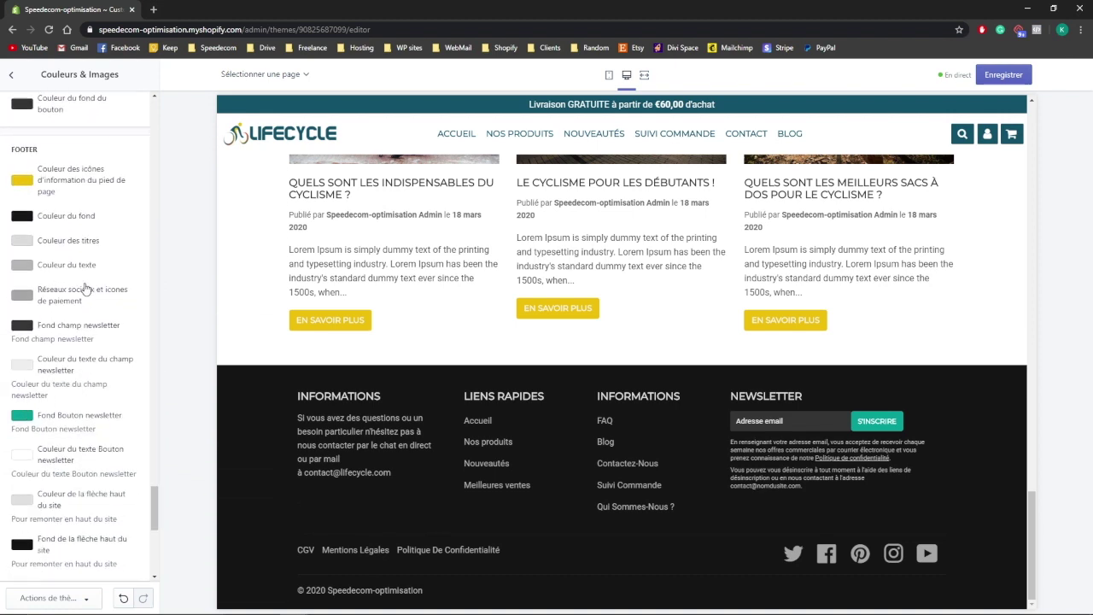
scroll(85, 290, down, 1)
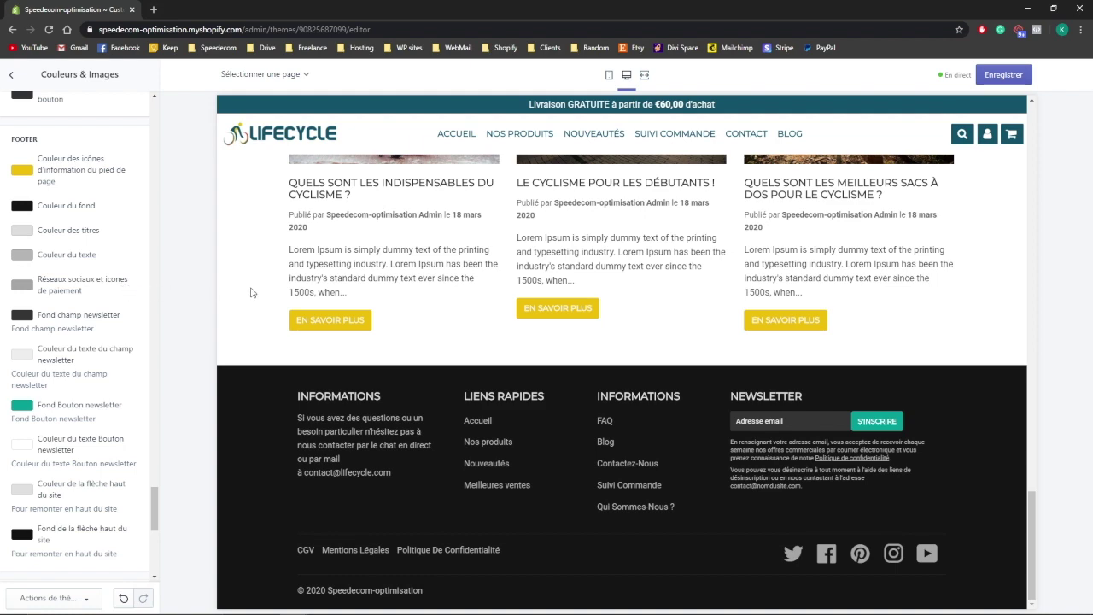
scroll(251, 292, up, 1)
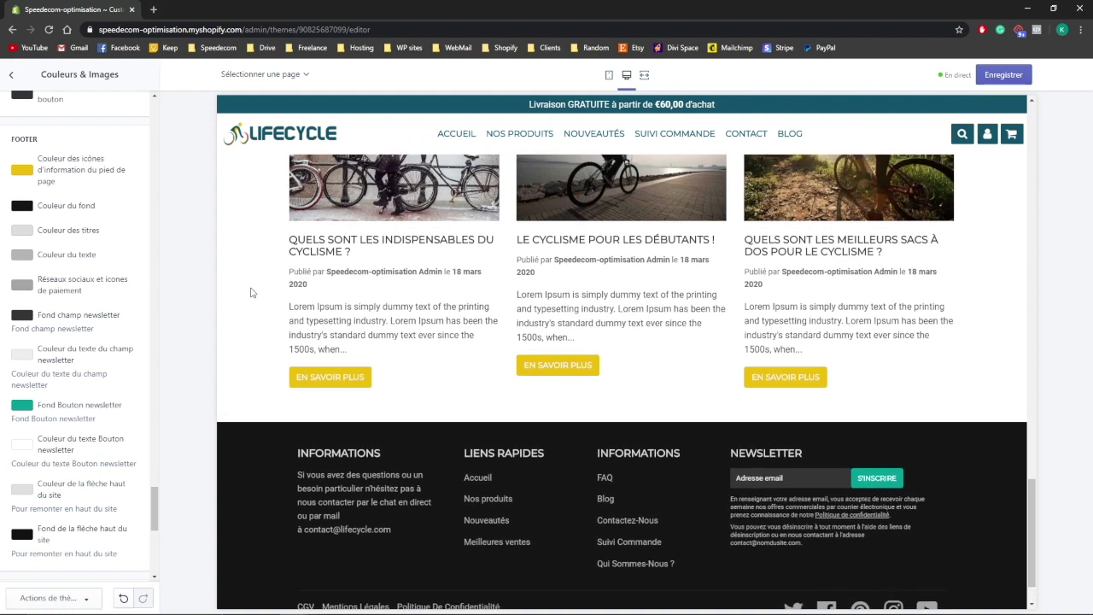
scroll(252, 293, down, 1)
click(21, 208)
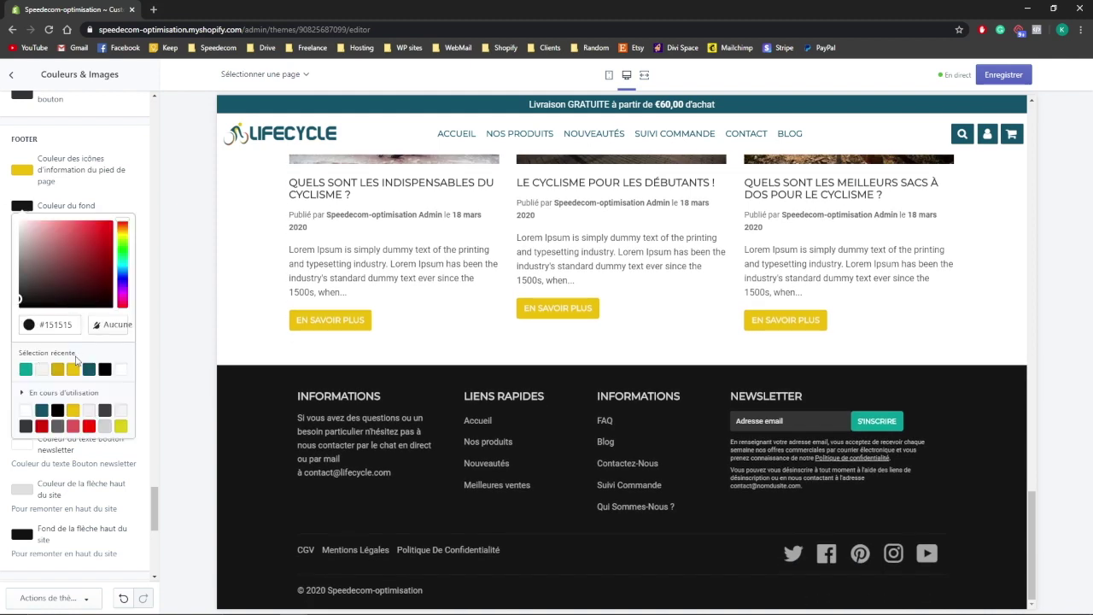
click(41, 369)
click(189, 352)
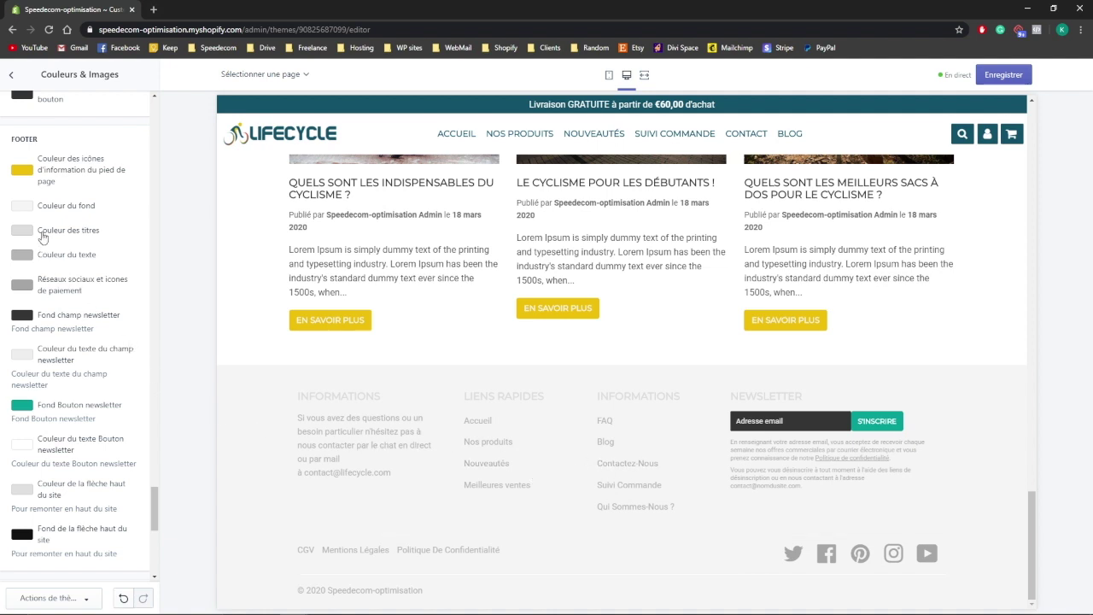
Step: Set the footer title colour to dark teal #135369 and the footer text colour to black
click(43, 236)
click(89, 394)
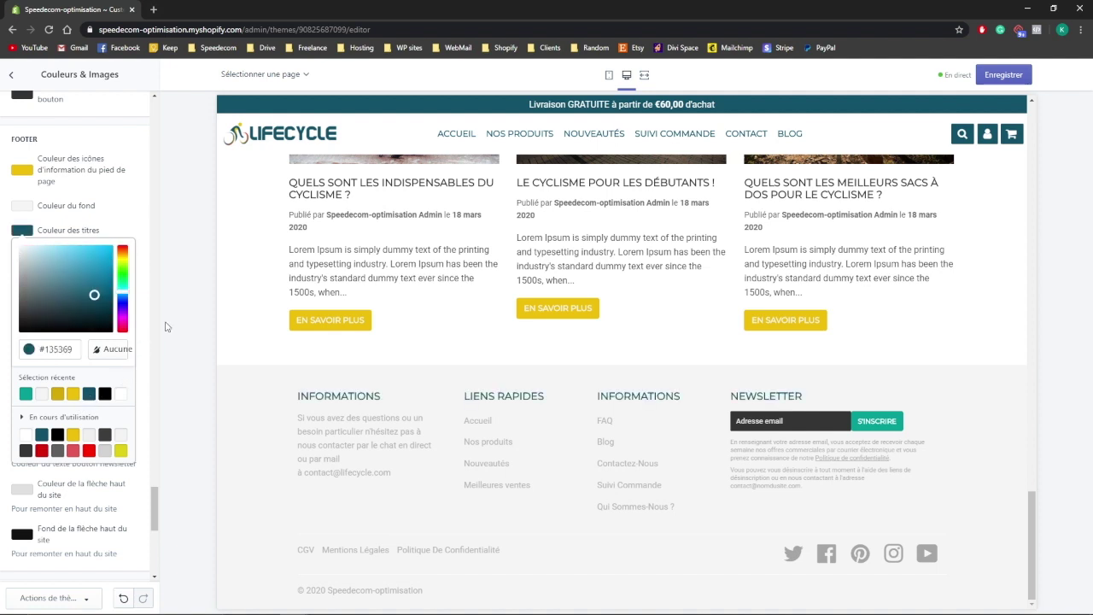
click(167, 327)
click(22, 254)
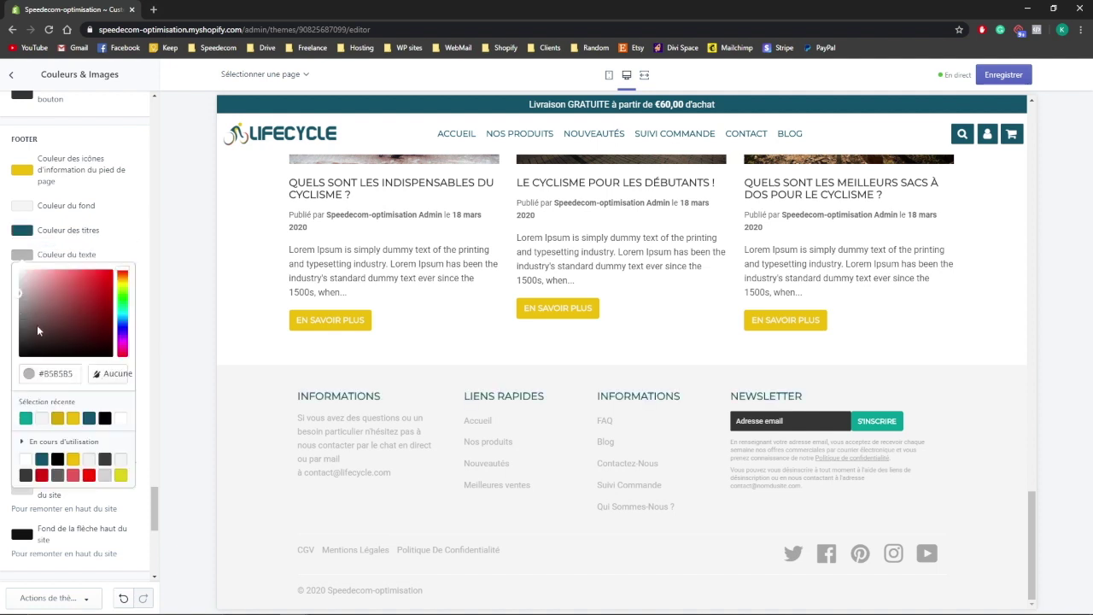
click(105, 418)
click(166, 350)
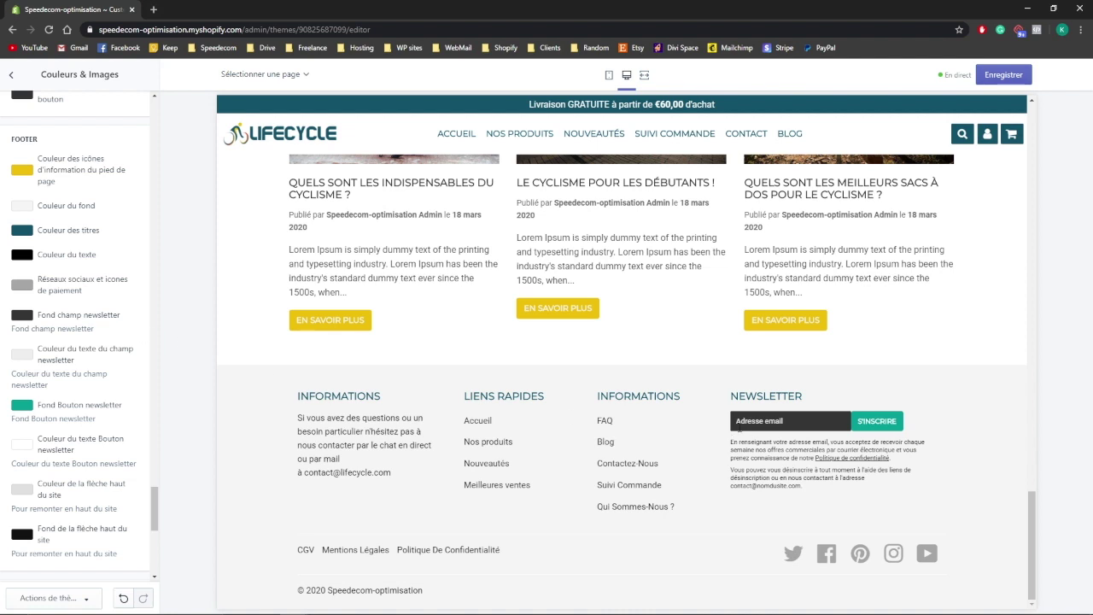
Step: Set the footer's social and payment icons and the newsletter button background to yellow #EEBE09
click(53, 289)
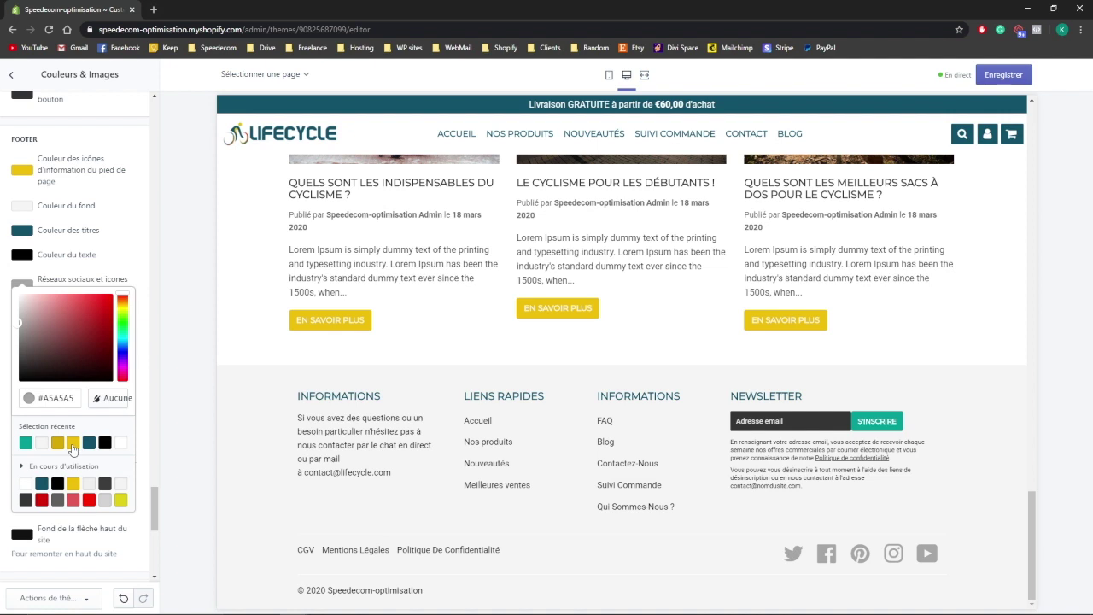
click(72, 443)
click(191, 405)
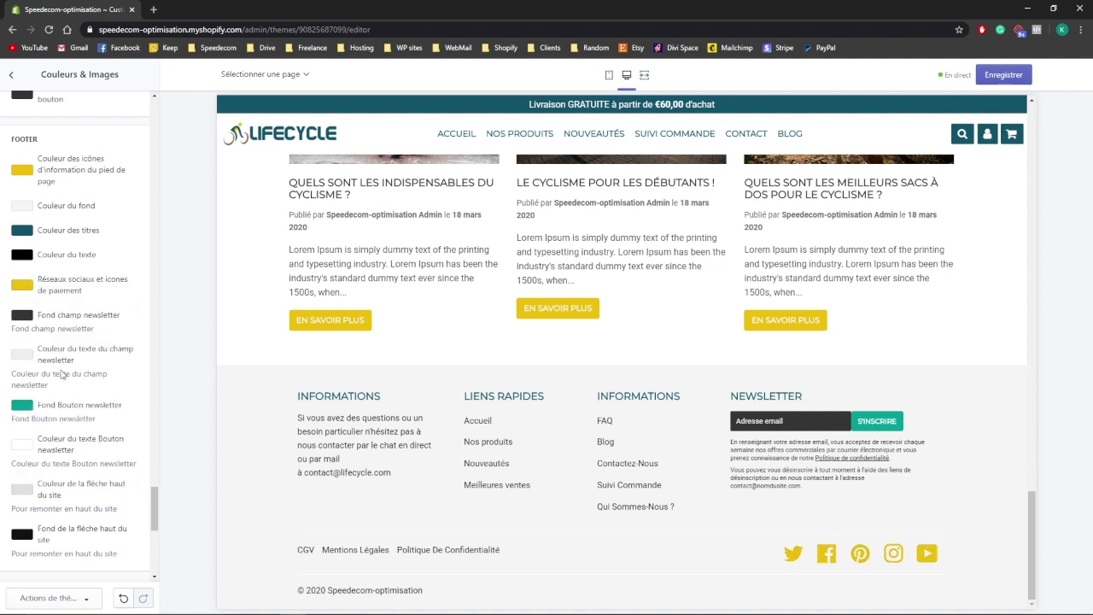
click(25, 406)
click(72, 569)
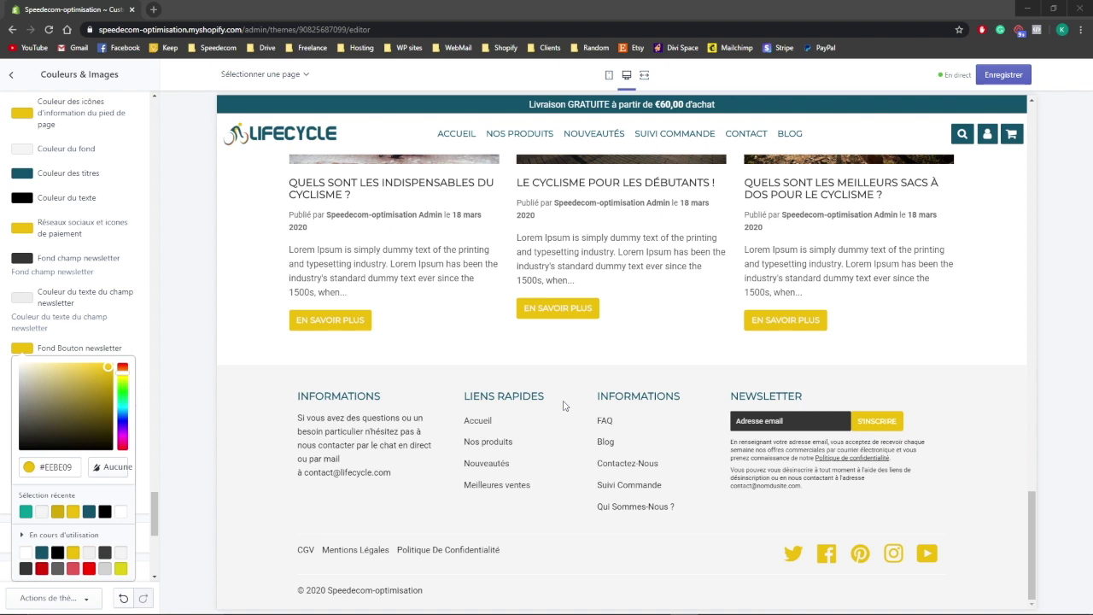
Step: Preview the whole home page at full width, from the hero banner through the product and blog sections to the footer
scroll(564, 406, up, 15)
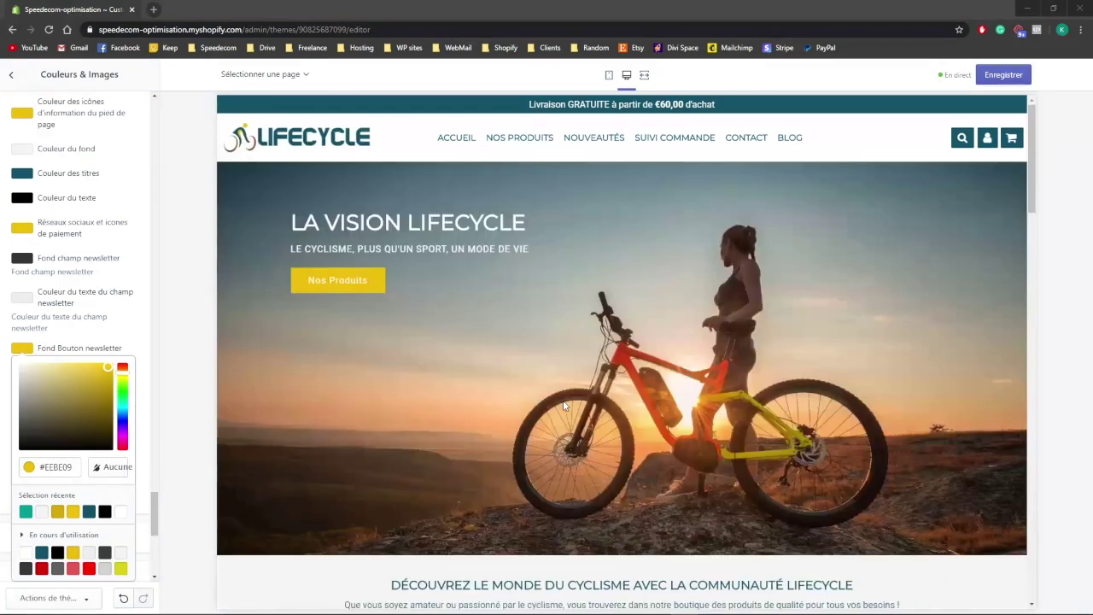
click(644, 74)
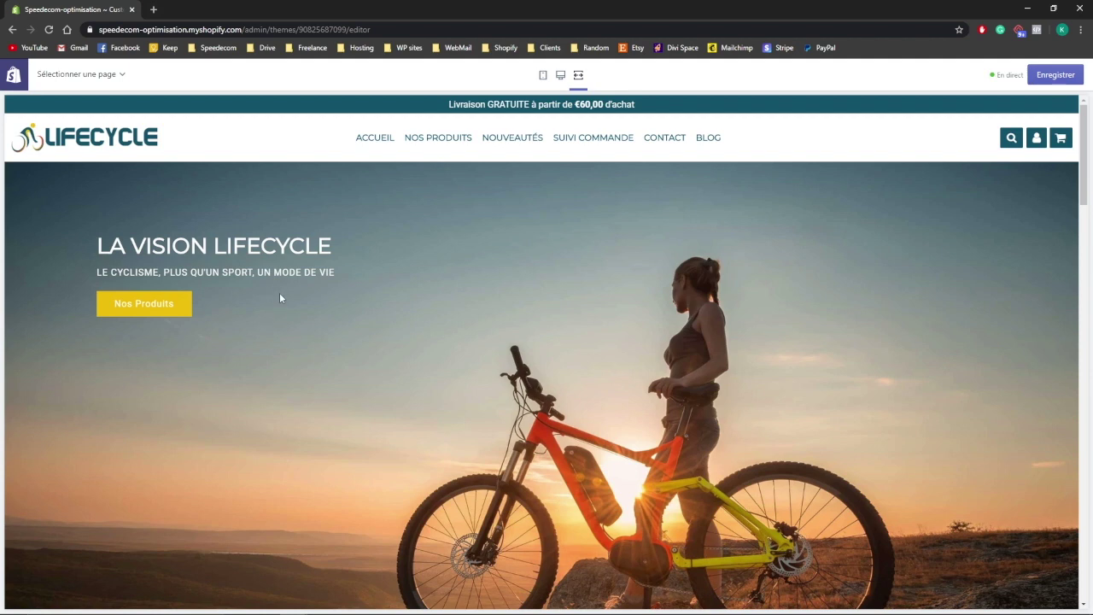
scroll(384, 288, down, 3)
drag(1079, 177, 1082, 210)
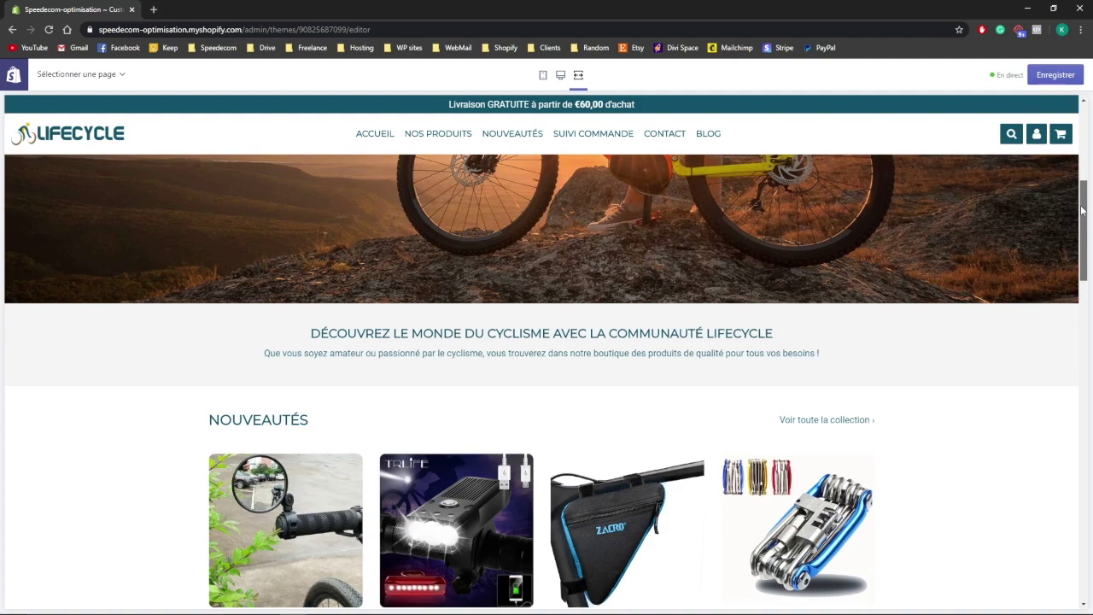
drag(1082, 210, 1067, 399)
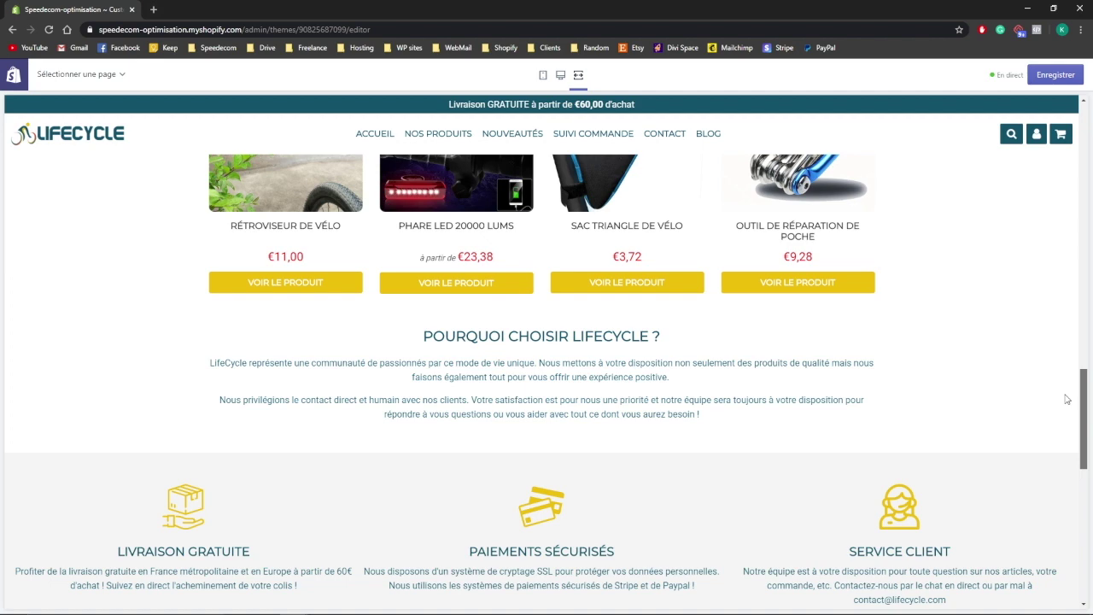
drag(1066, 399, 1068, 538)
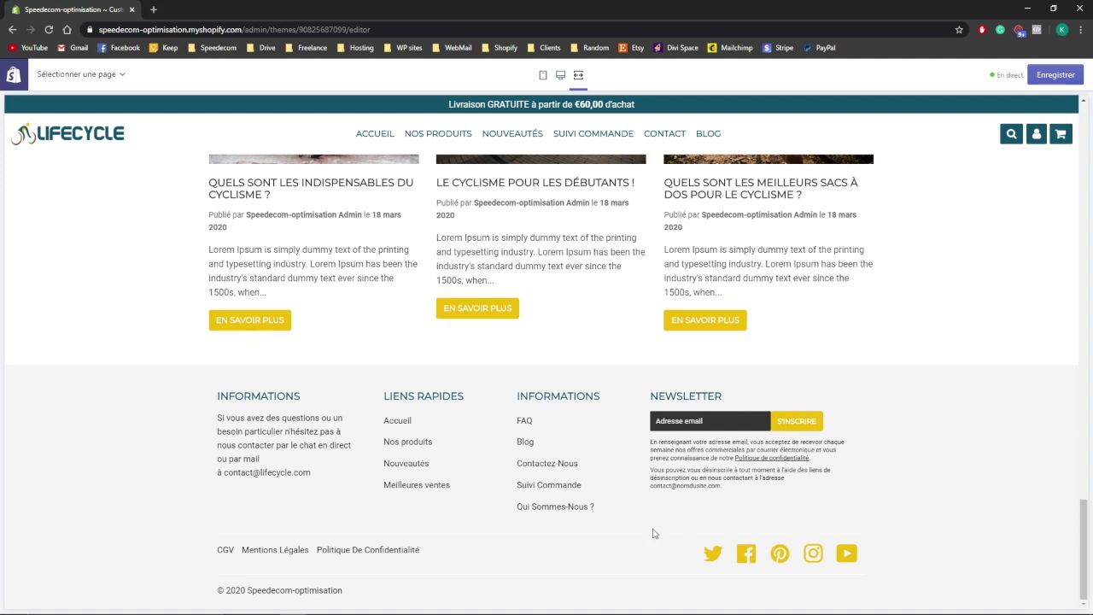
scroll(639, 531, up, 8)
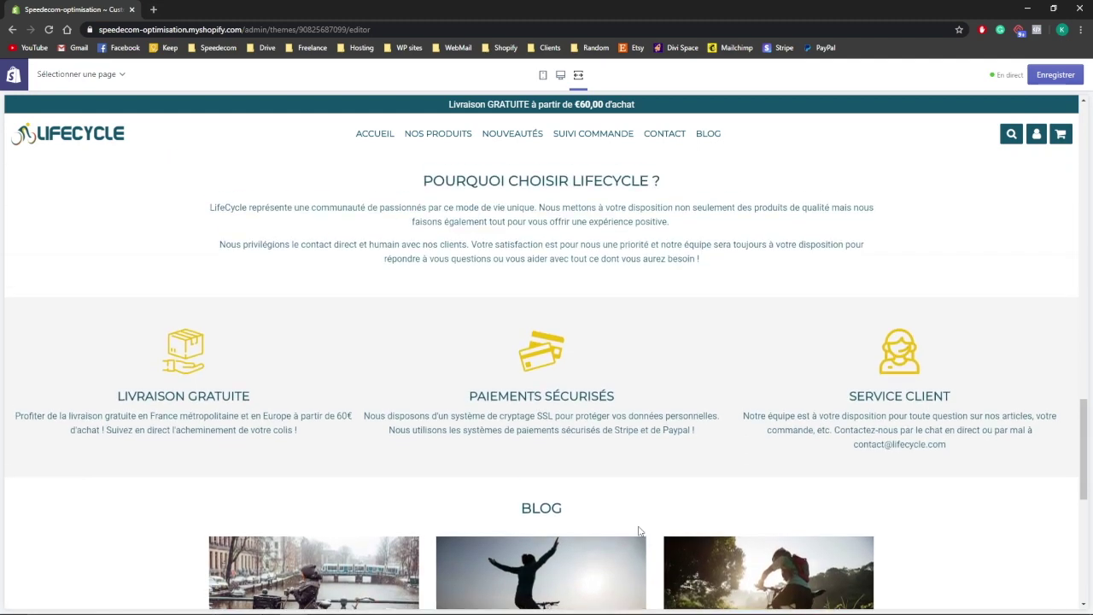
scroll(639, 532, up, 10)
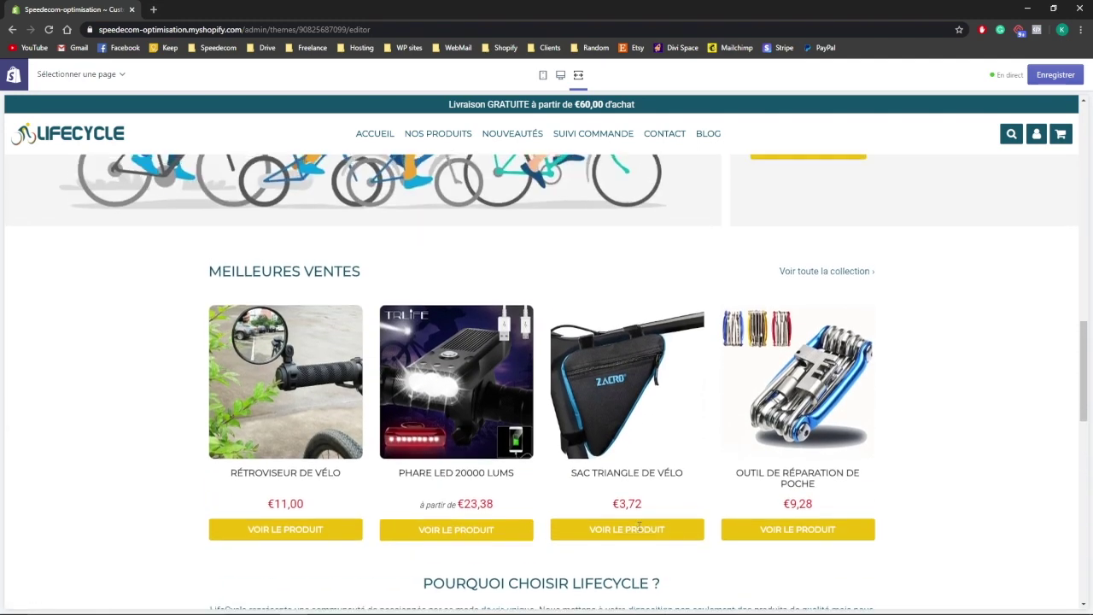
scroll(639, 531, up, 6)
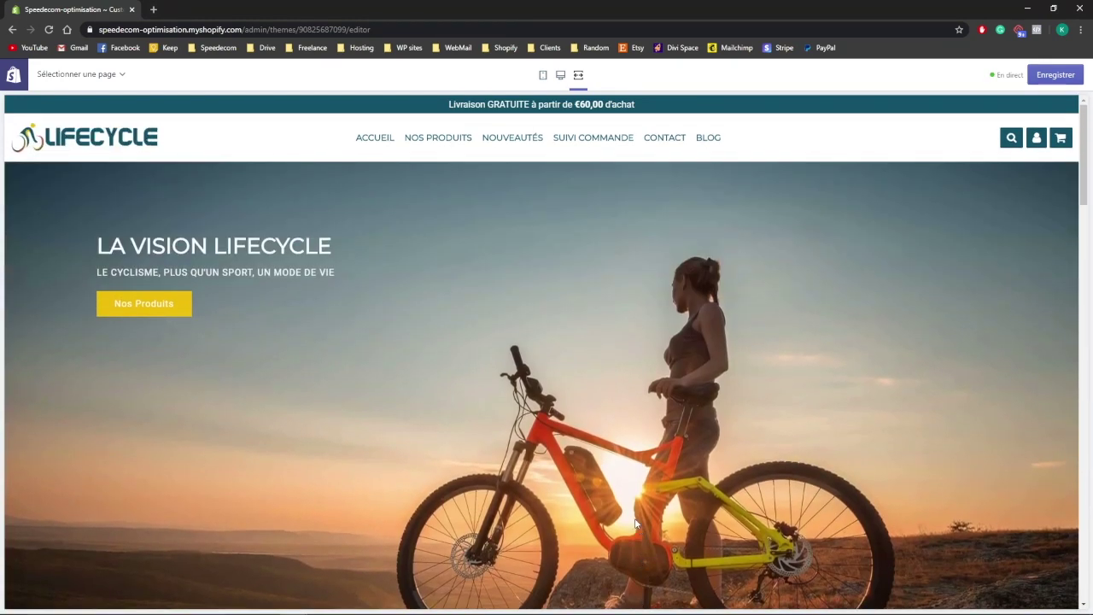
Step: Examine the mobile preview of the home page, from the hero banner to the stacked footer columns
click(542, 75)
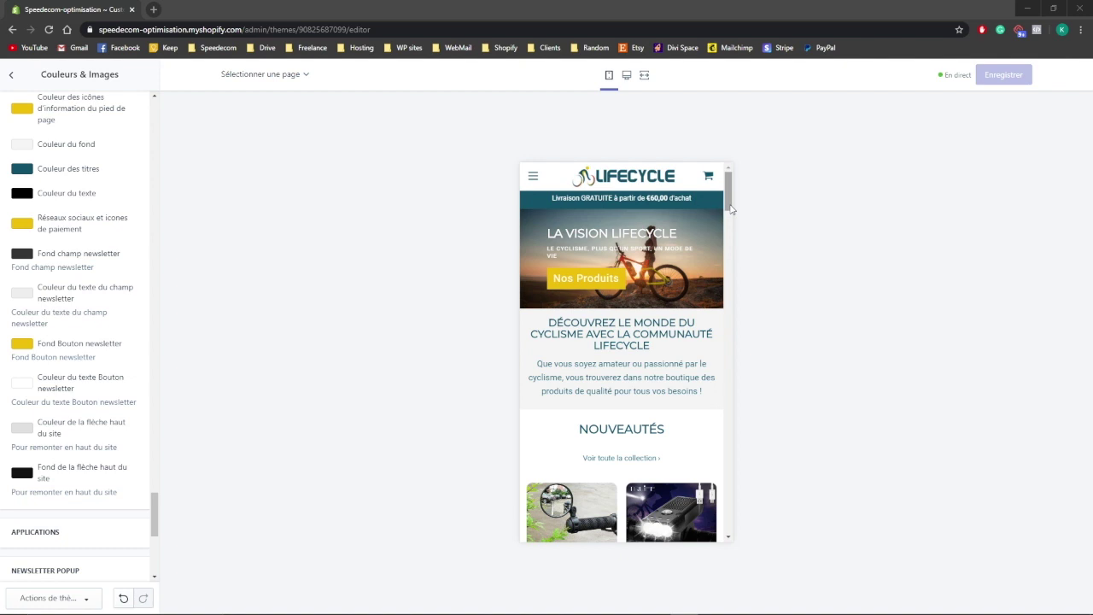
drag(731, 208, 740, 242)
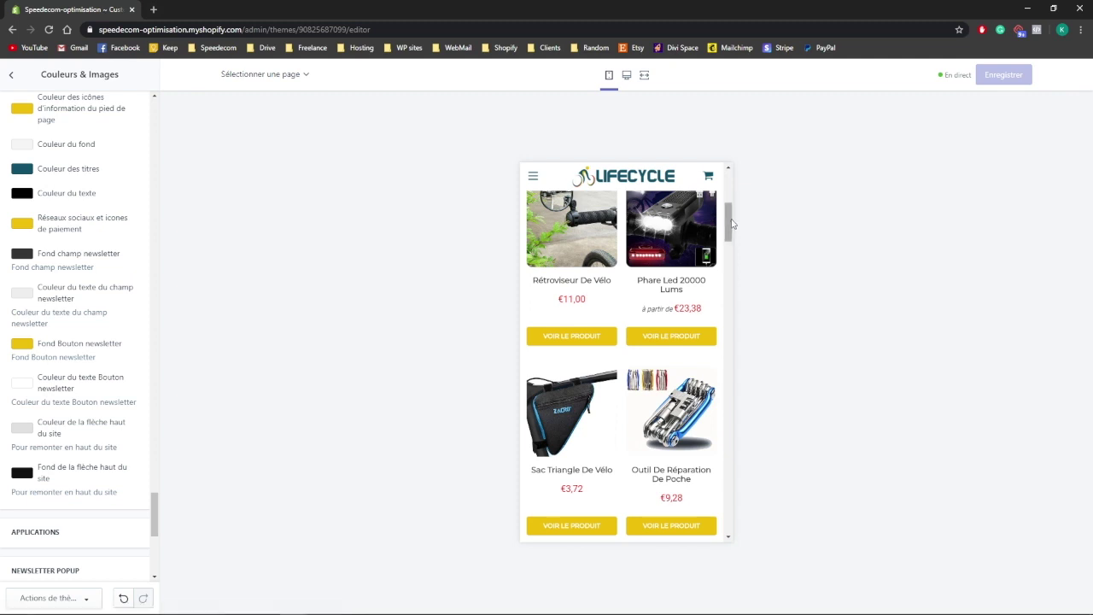
scroll(673, 328, down, 5)
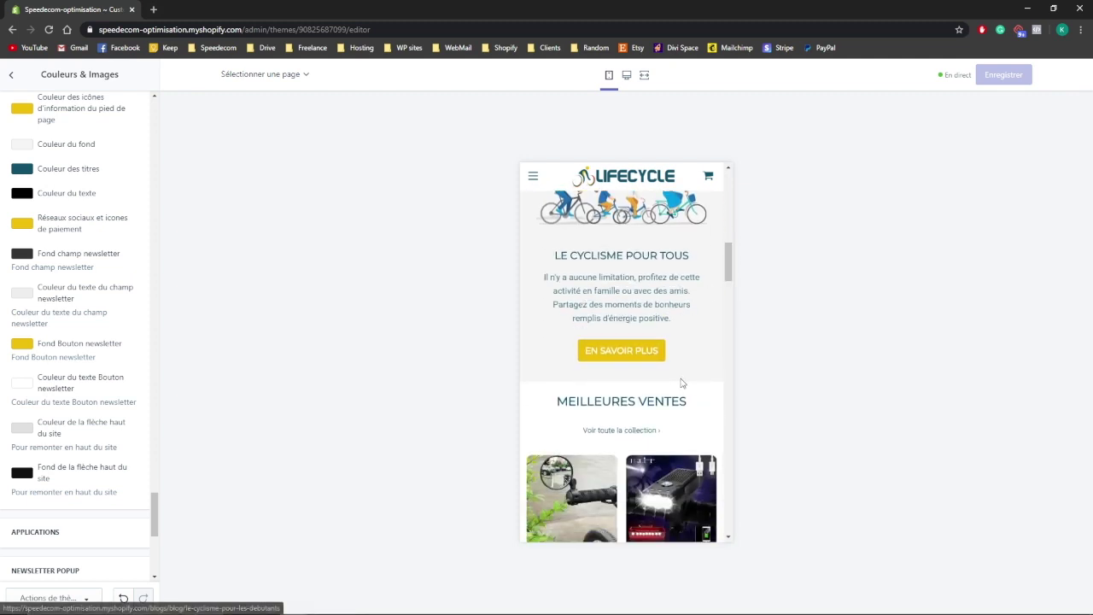
scroll(672, 382, down, 4)
scroll(673, 382, down, 8)
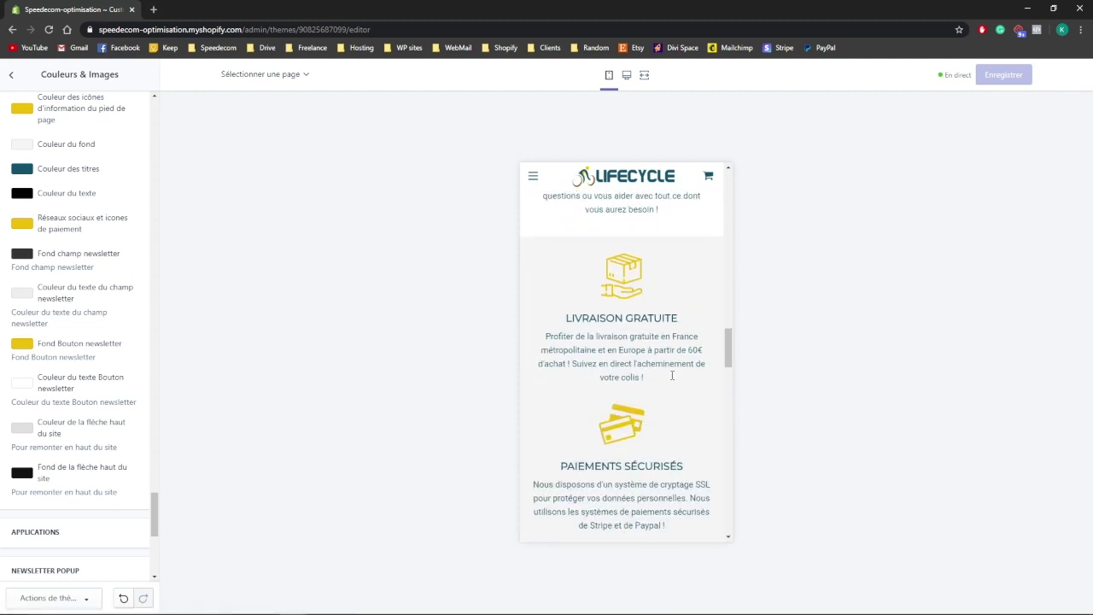
scroll(672, 377, down, 6)
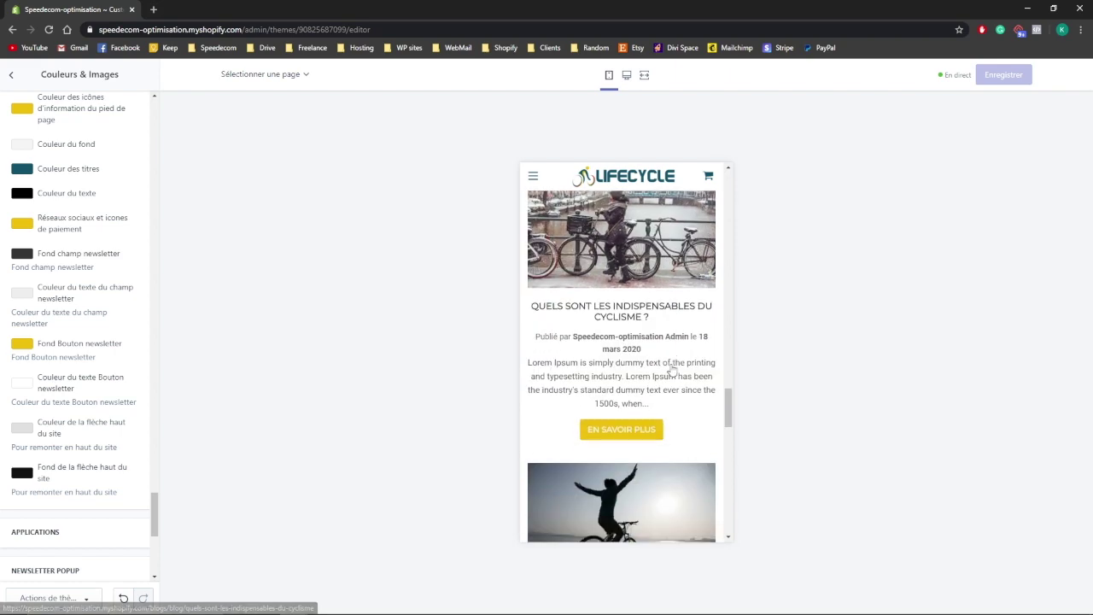
scroll(673, 370, down, 10)
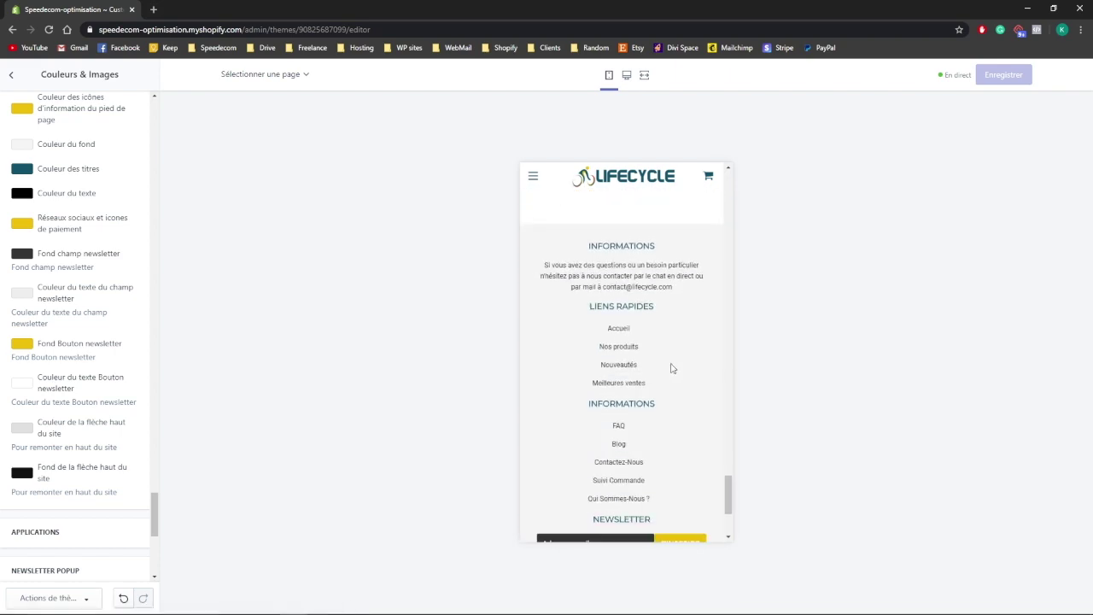
scroll(660, 363, up, 20)
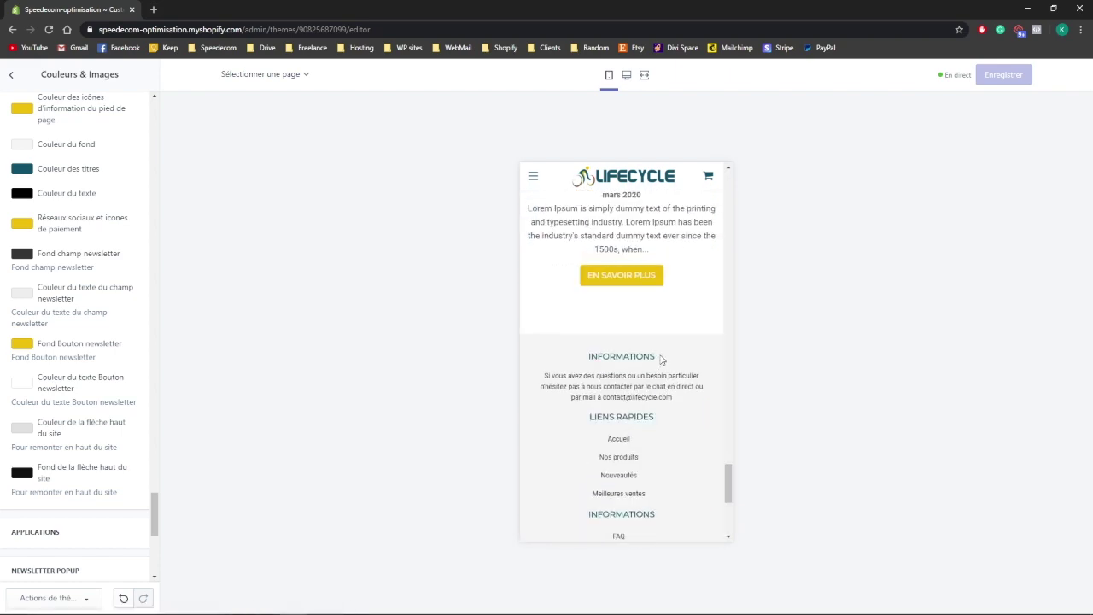
Step: Enable effects on the home page sections in the Effets & Animations theme settings, save, and check the desktop and mobile previews
click(12, 82)
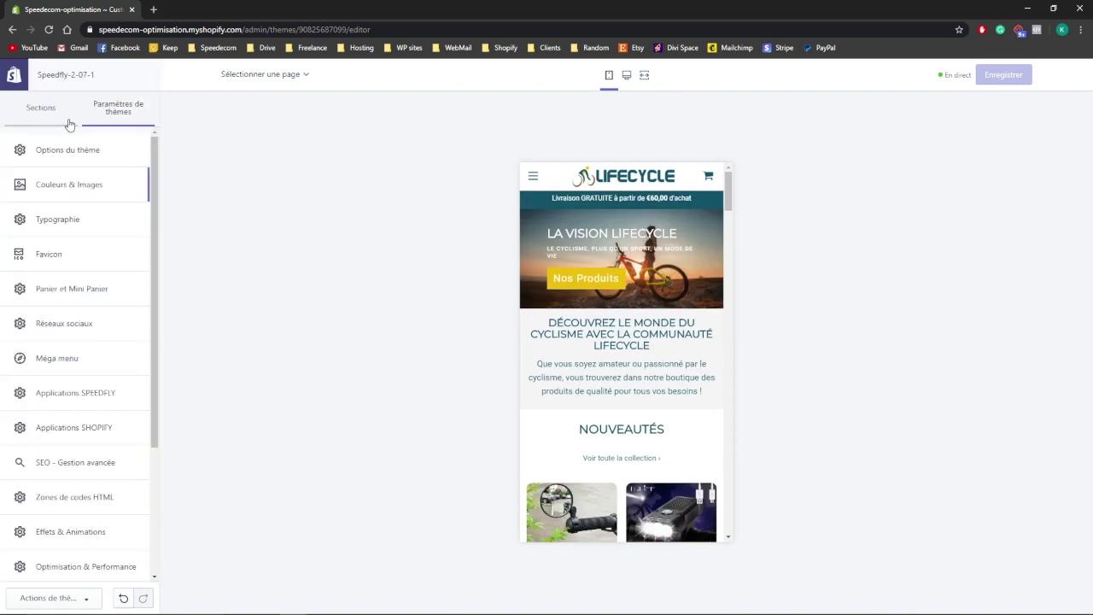
click(75, 533)
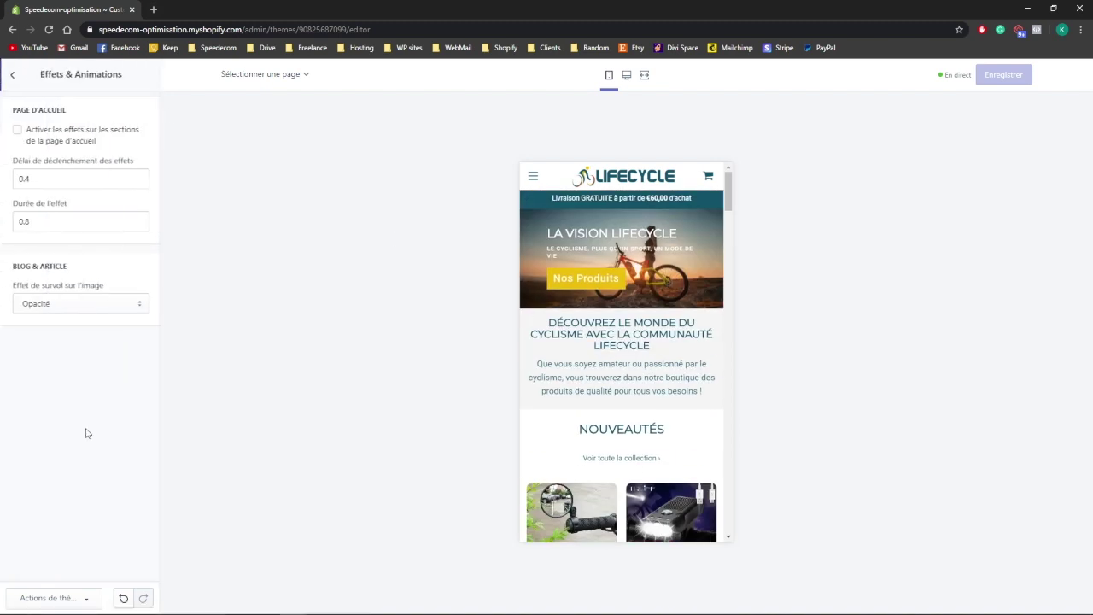
click(39, 142)
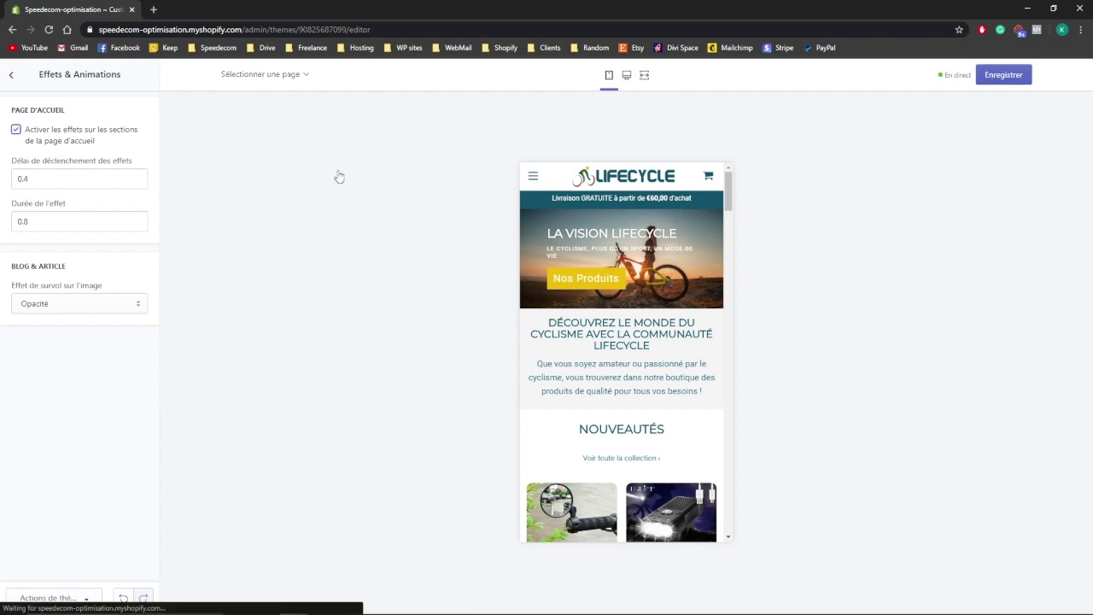
click(993, 81)
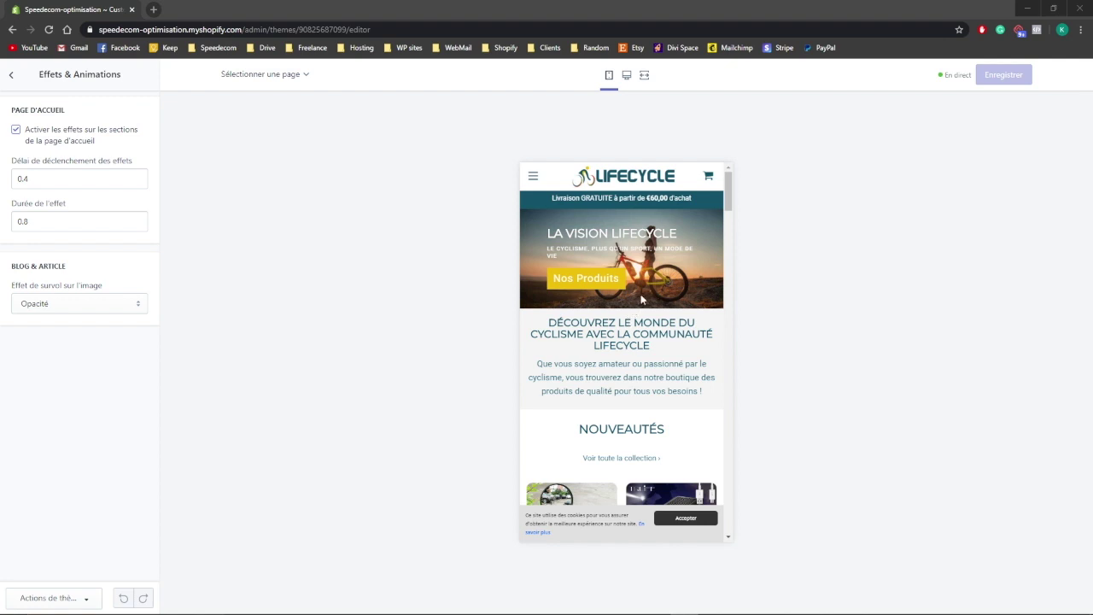
click(626, 74)
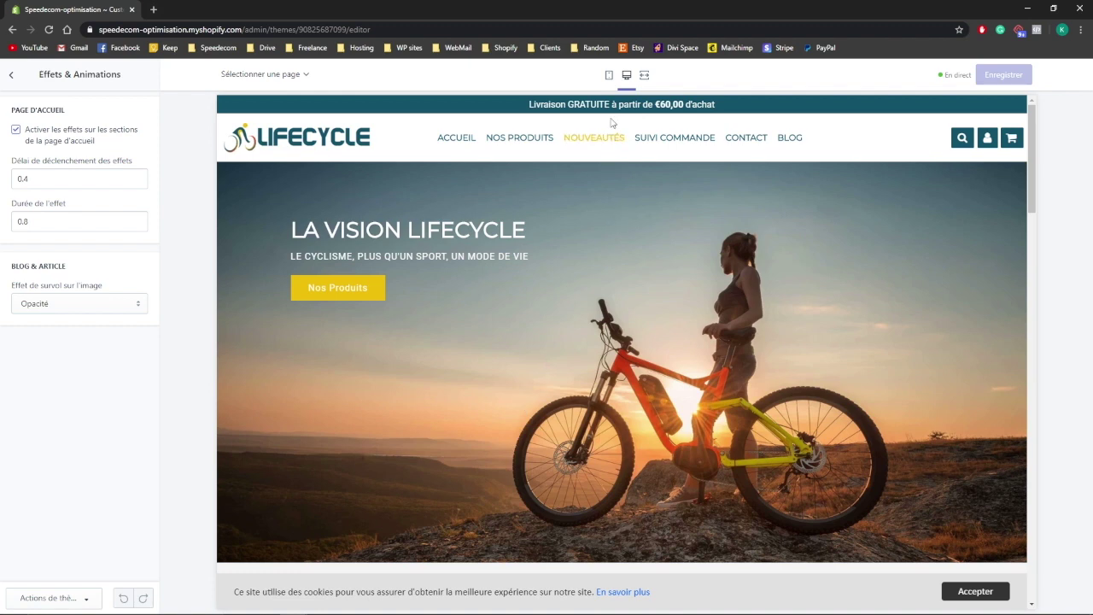
click(609, 75)
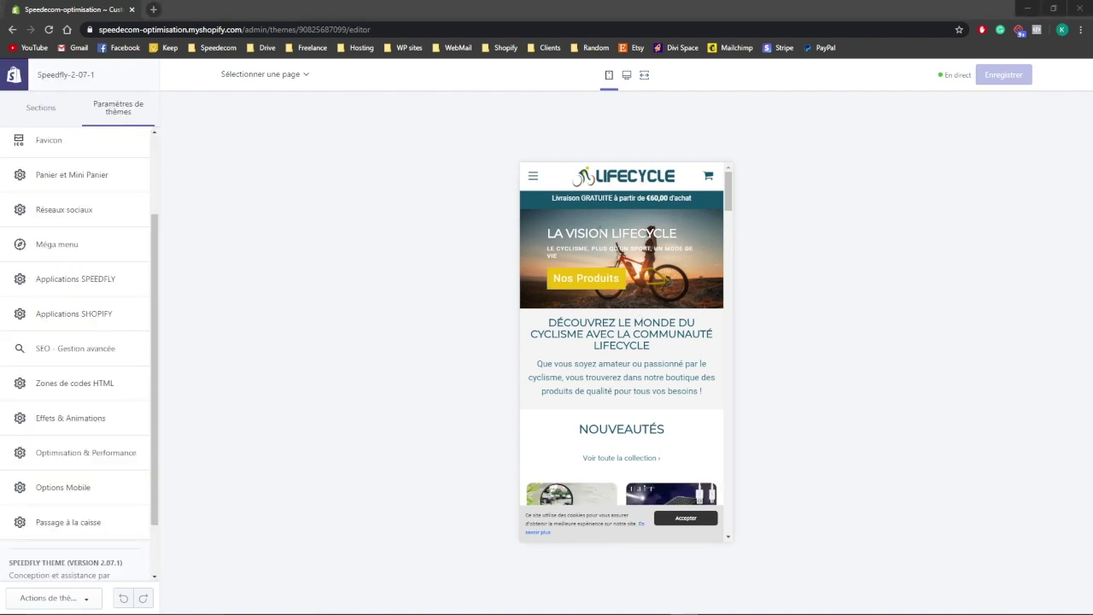
Step: Open the Shopify admin in a new browser tab and bring up the Speedfly area of Speed Ecom App - V2
right_click(13, 74)
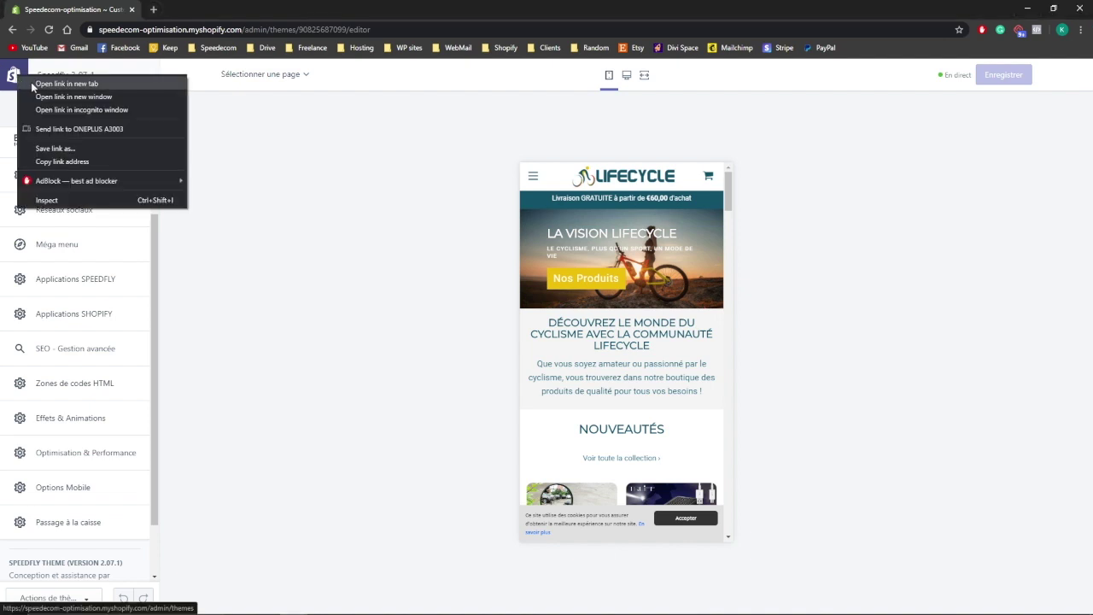
click(68, 82)
click(209, 7)
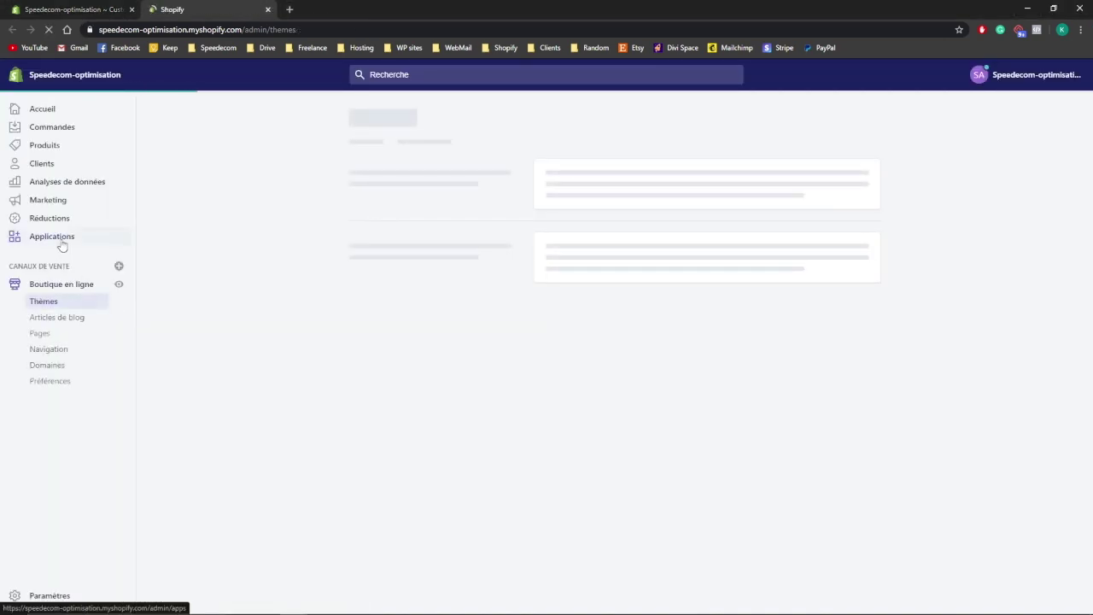
click(60, 240)
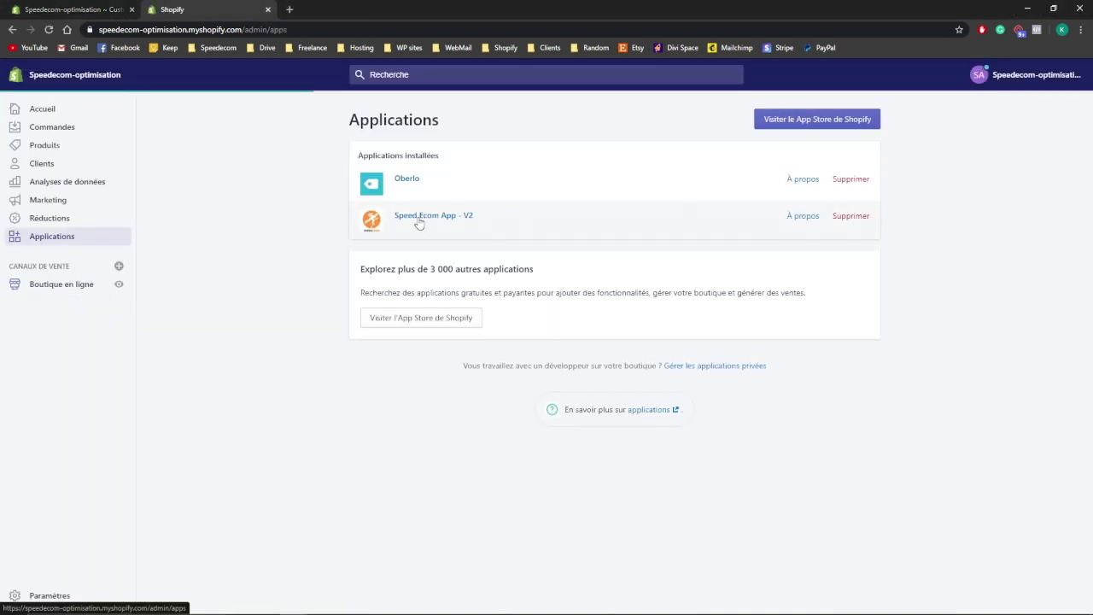
click(418, 222)
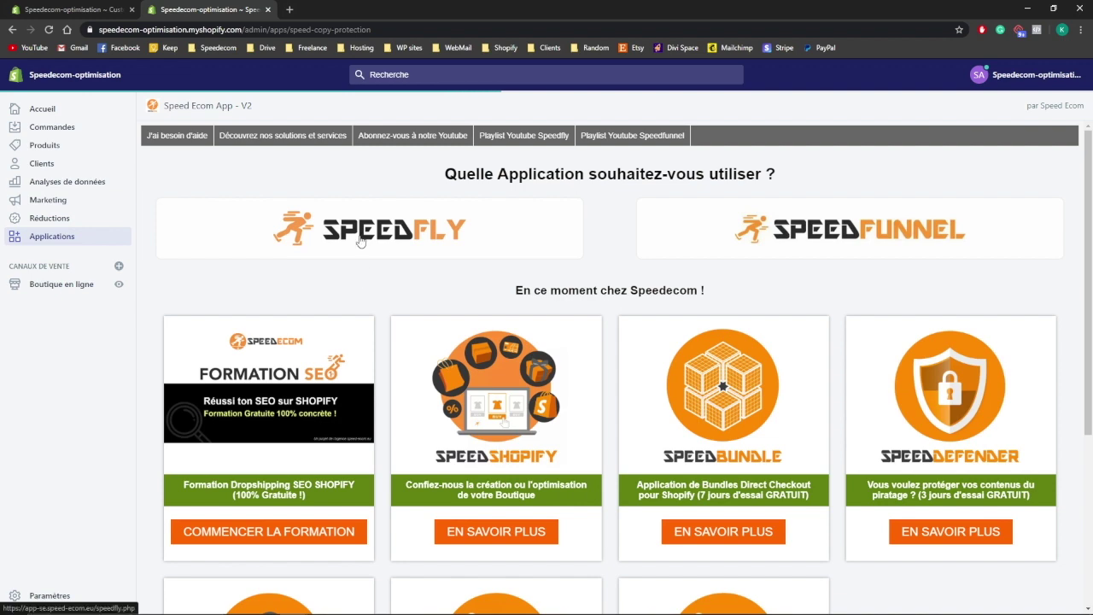
click(363, 244)
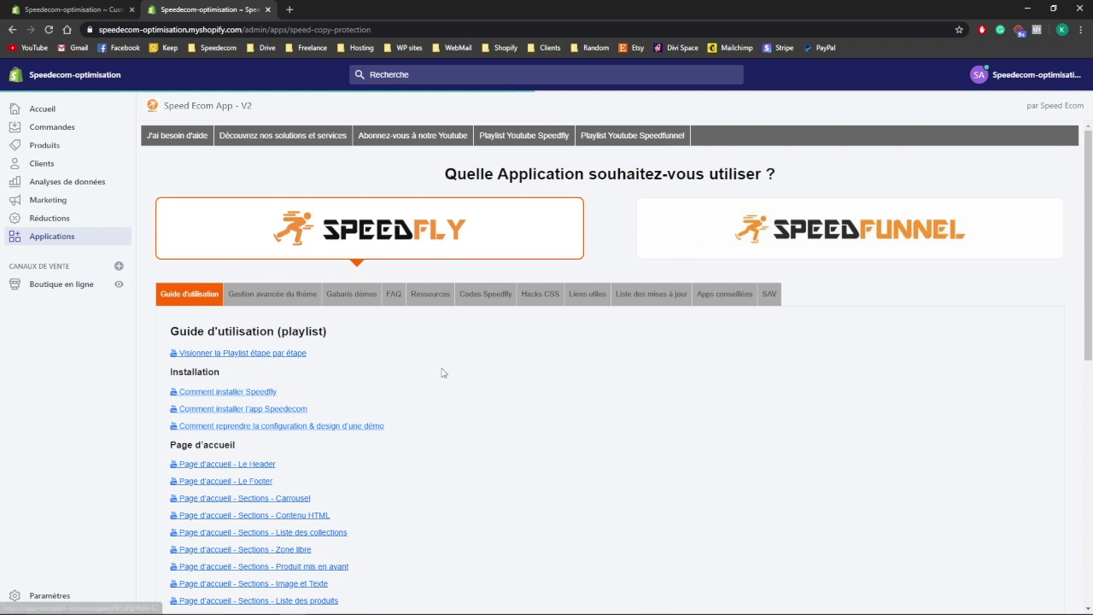
Step: Review Speedfly's user guide, its advanced theme management options and the demo templates with their installation instructions
scroll(278, 449, down, 2)
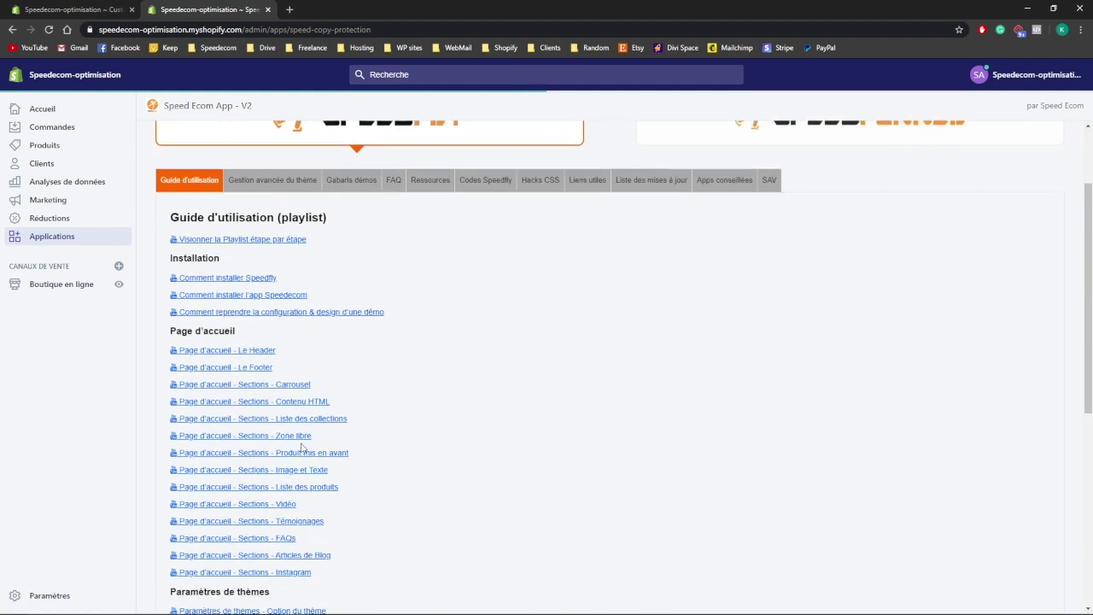
scroll(282, 415, down, 5)
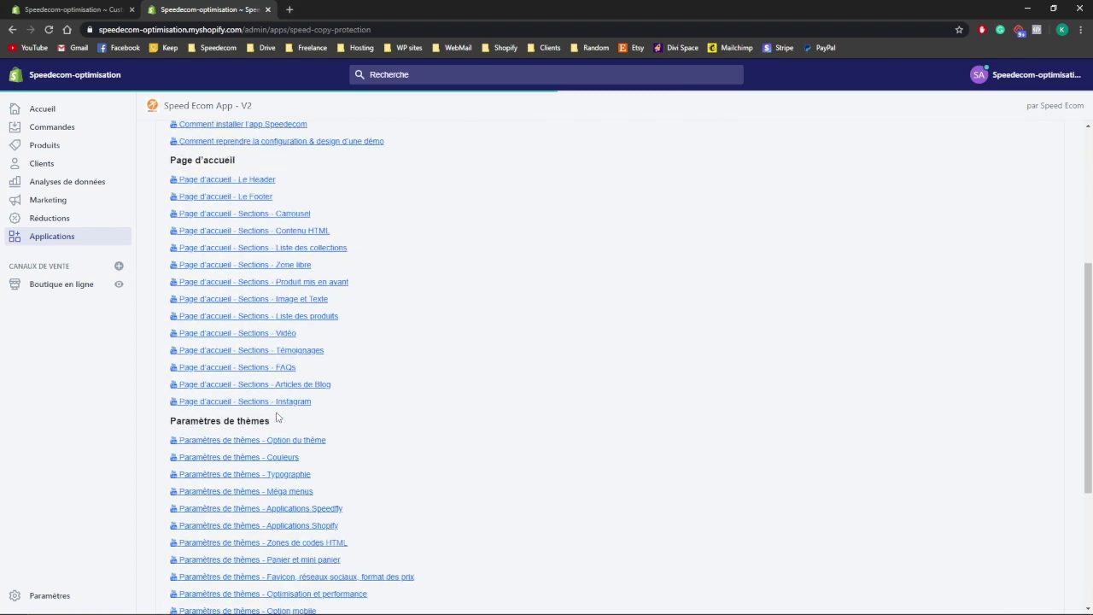
scroll(274, 418, up, 8)
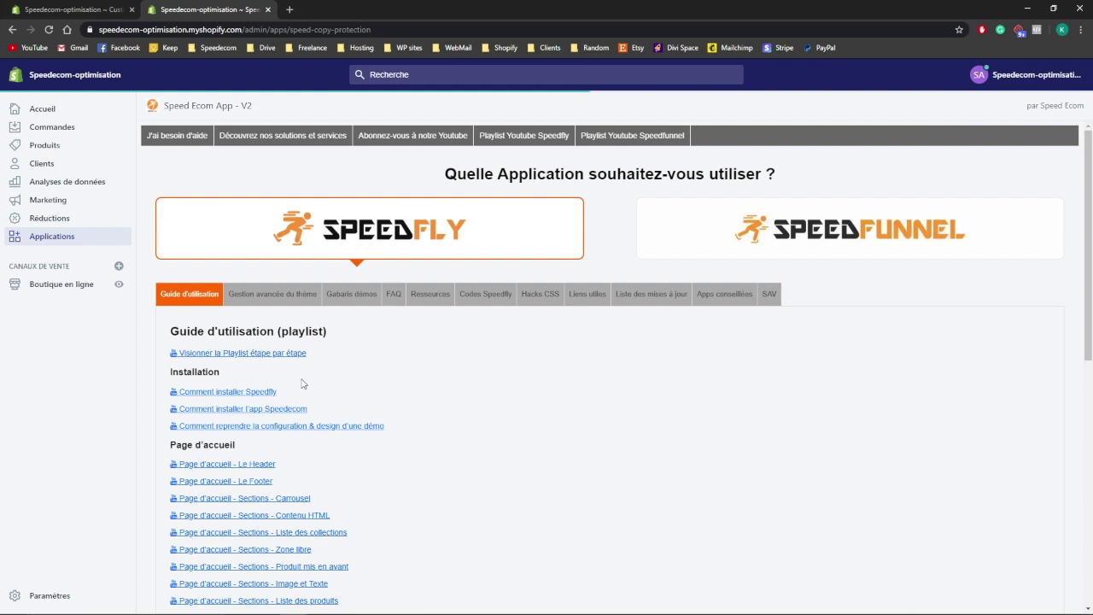
click(287, 295)
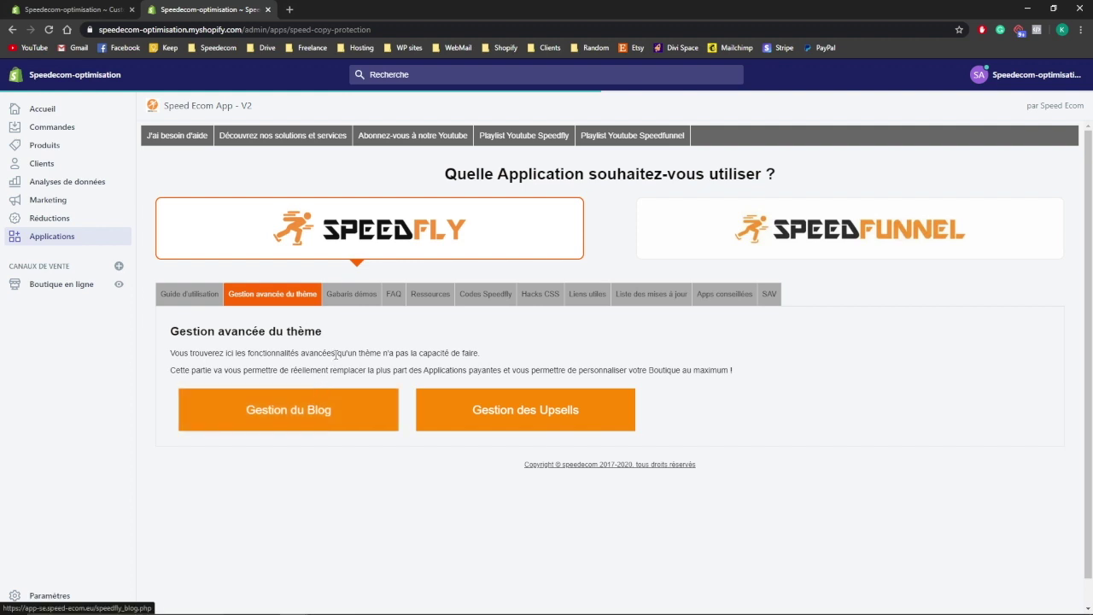
click(351, 304)
scroll(289, 449, down, 2)
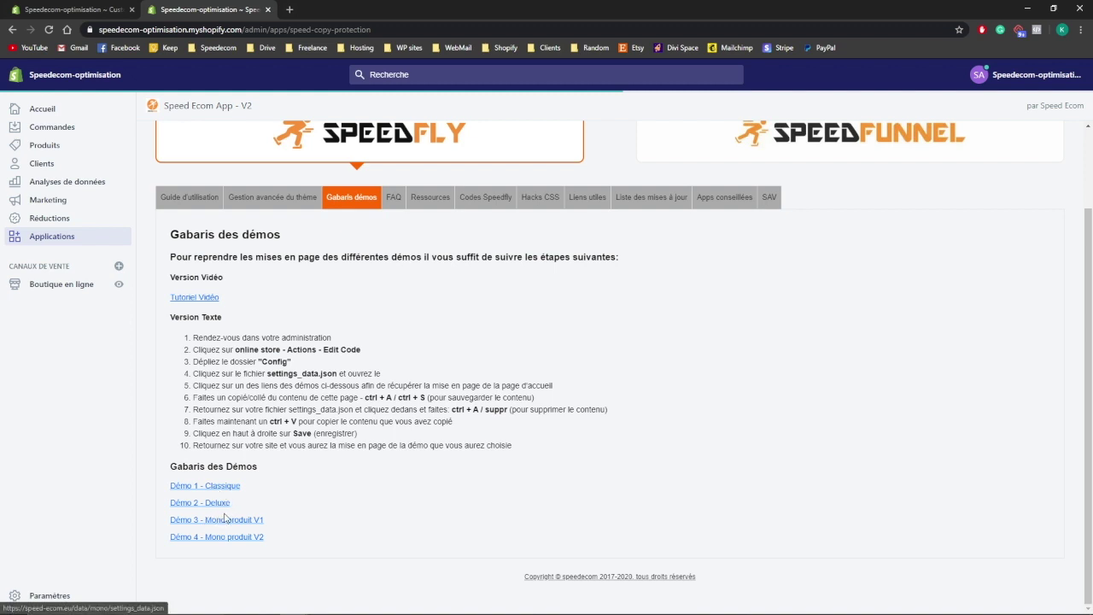
scroll(231, 517, up, 2)
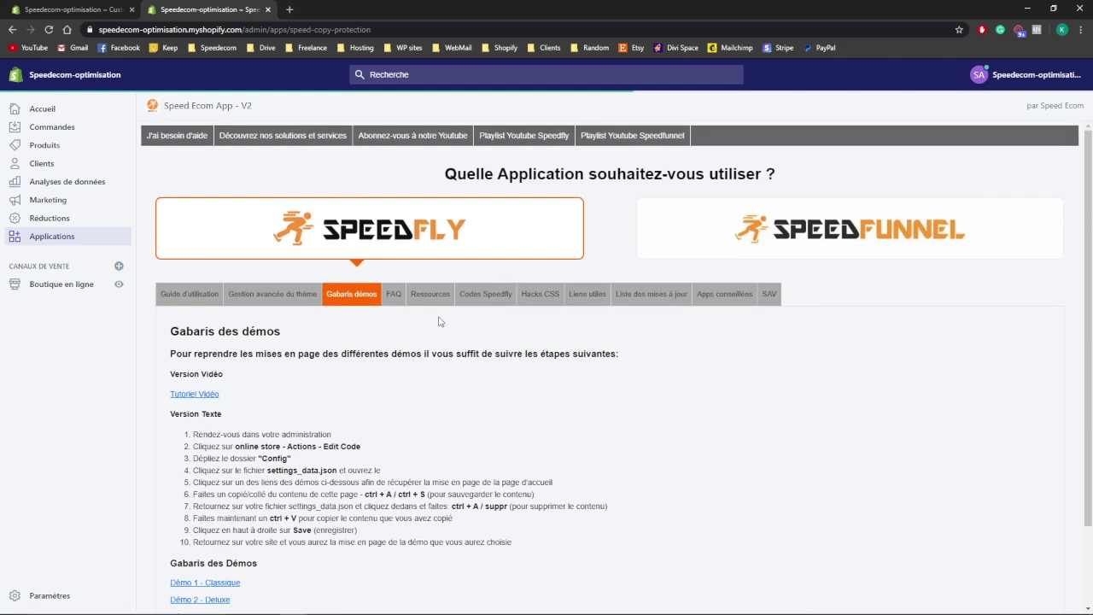
Step: Look through Speedfly's FAQ, its Ressources with the trust and payment images, and the Hacks CSS categories
click(394, 295)
click(430, 295)
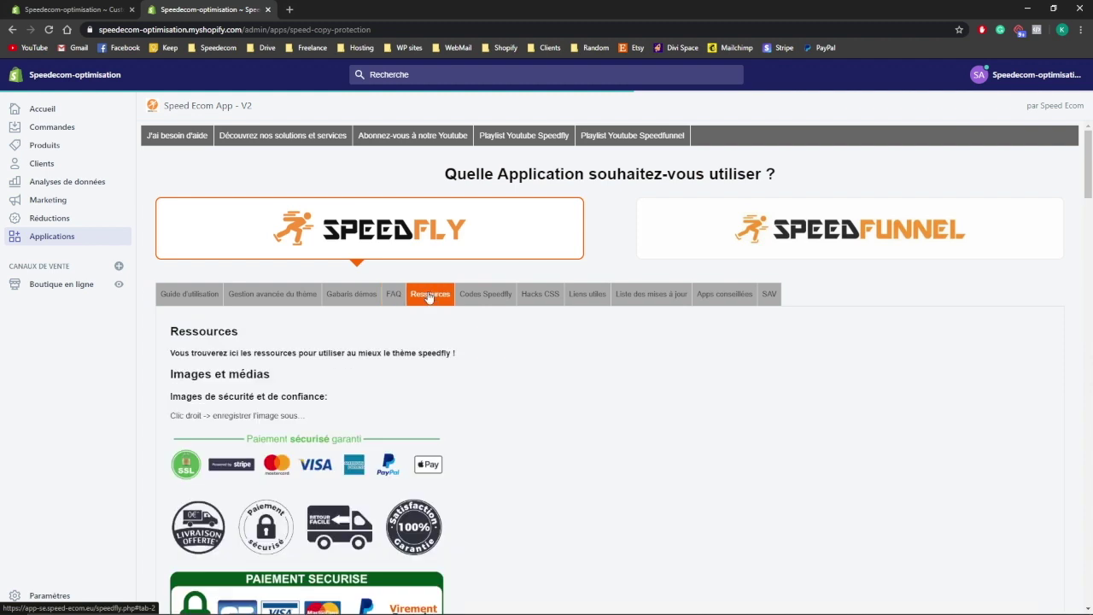
scroll(325, 427, down, 3)
scroll(326, 417, up, 1)
scroll(326, 417, up, 2)
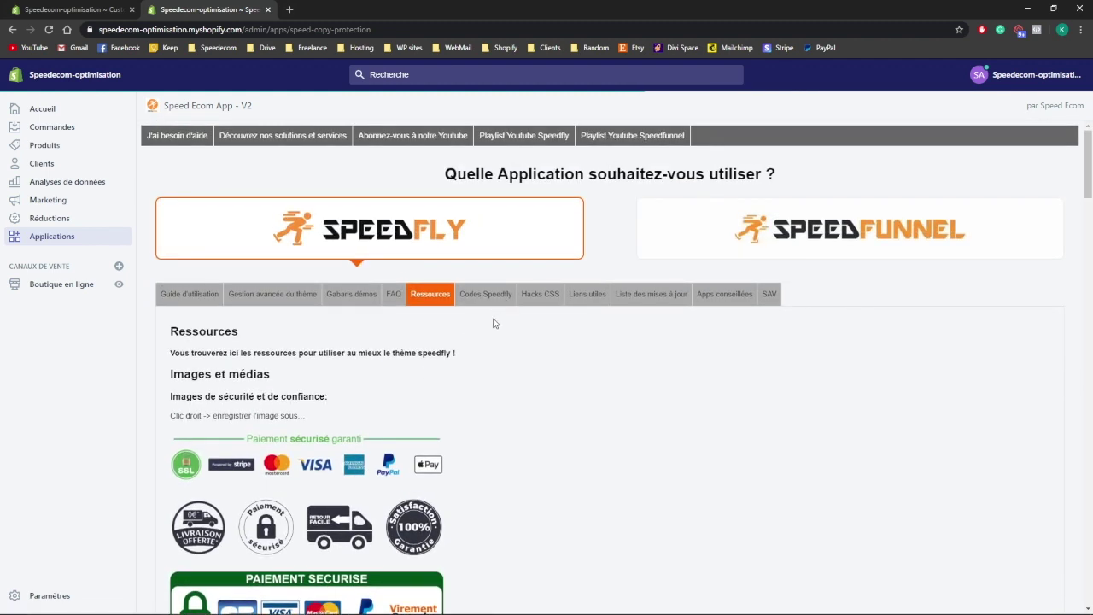
click(529, 299)
scroll(445, 367, down, 1)
scroll(416, 380, down, 1)
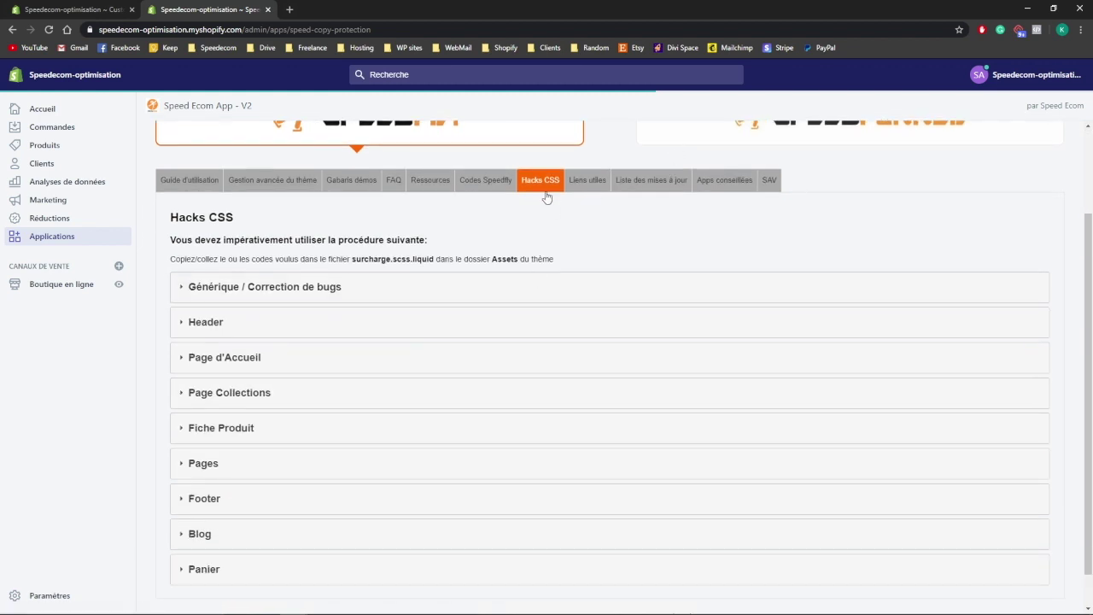
Step: Copy the Page d'Accueil CSS hack that enlarges carousel images on mobile with zoom relative to the image centre
scroll(312, 391, down, 1)
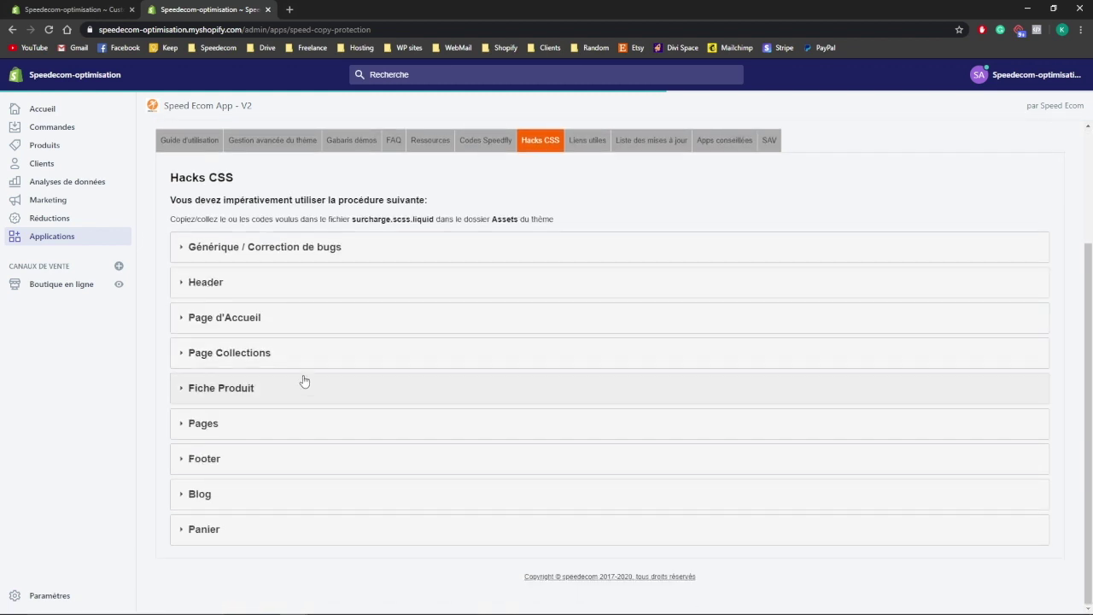
click(259, 318)
scroll(235, 397, down, 3)
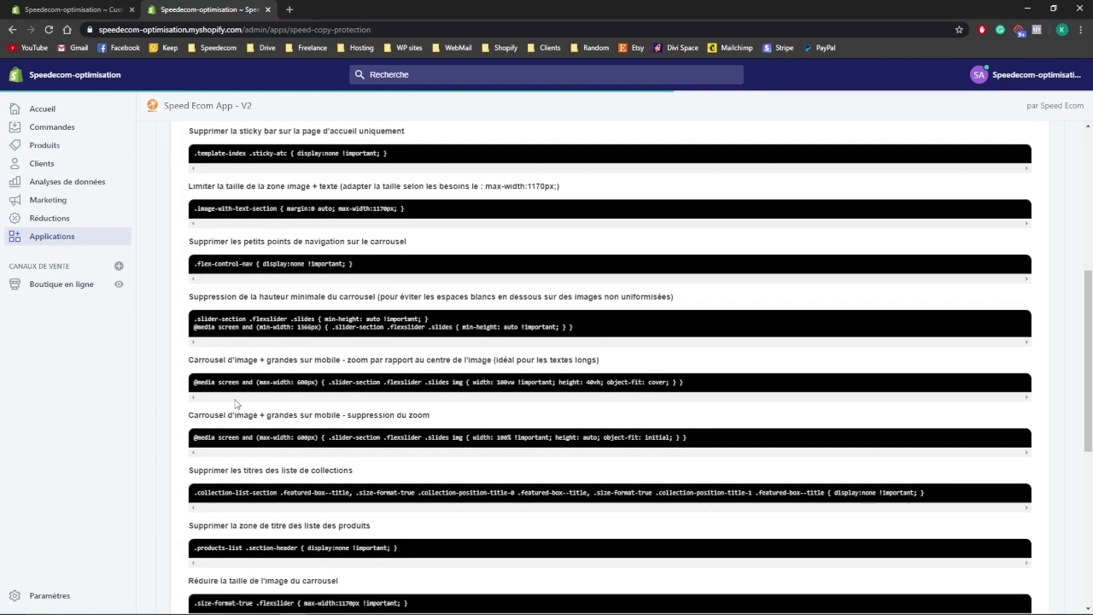
scroll(236, 403, down, 1)
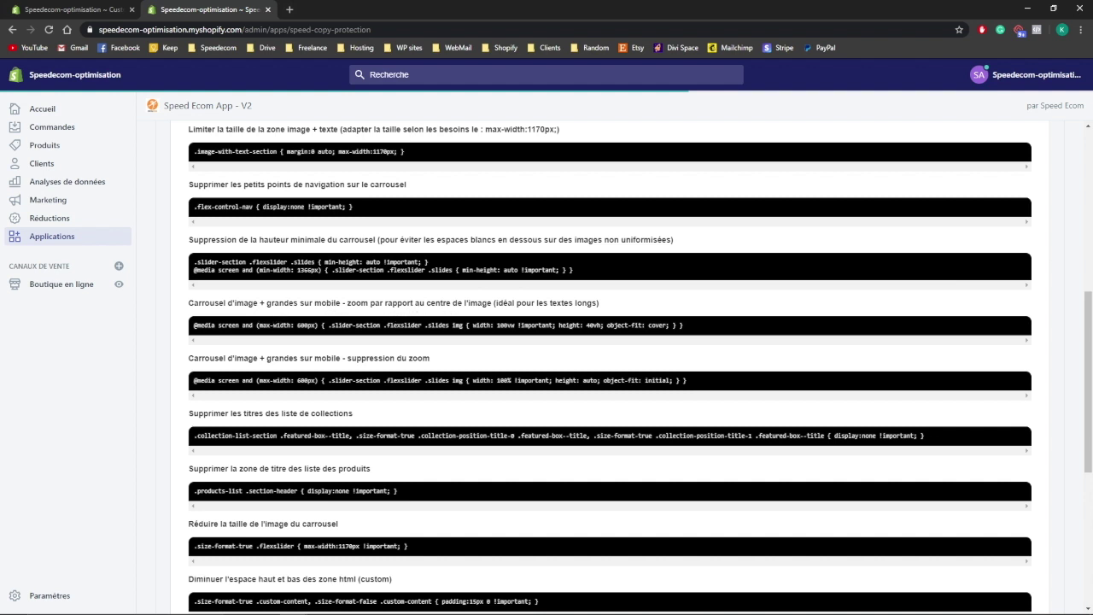
triple_click(369, 326)
key(ctrl+c)
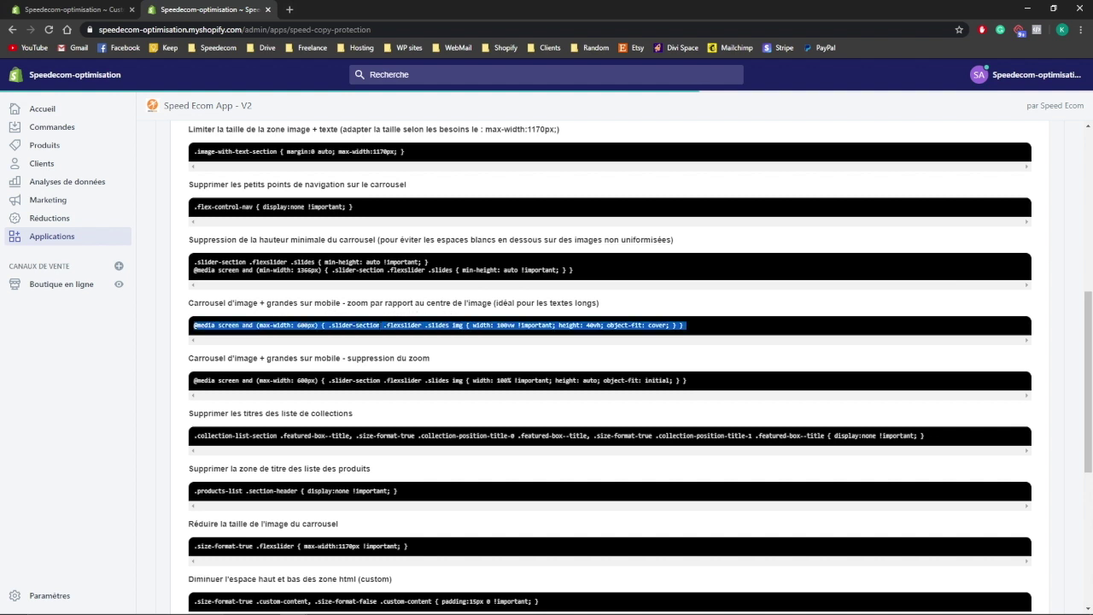
scroll(369, 325, up, 1)
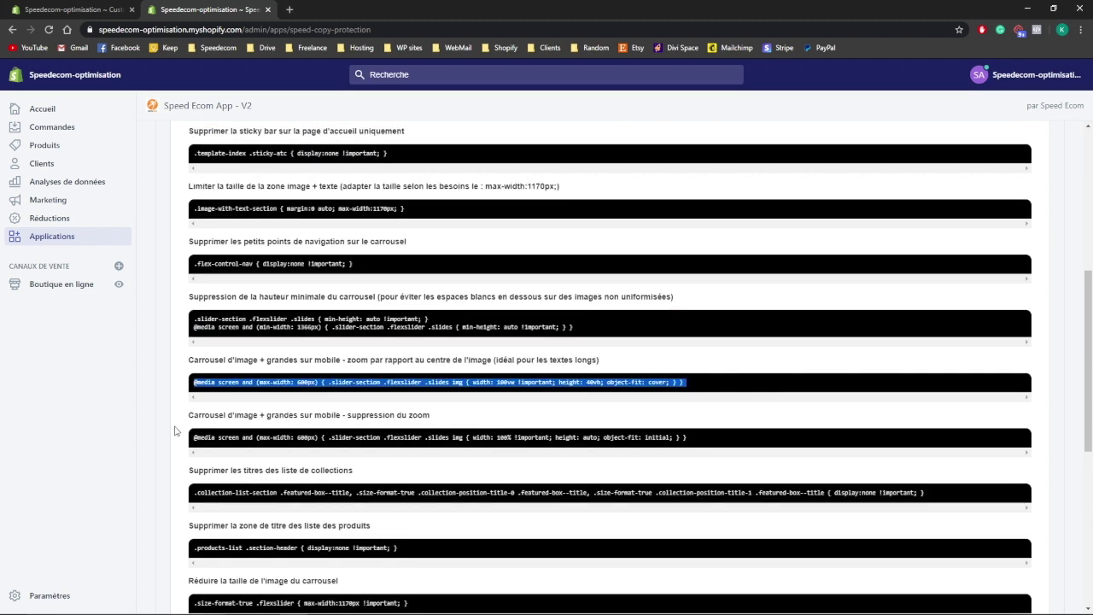
Step: Open the surcharge.scss.liquid asset in the code editor of the current Speedfly-2-07-1 theme
click(62, 285)
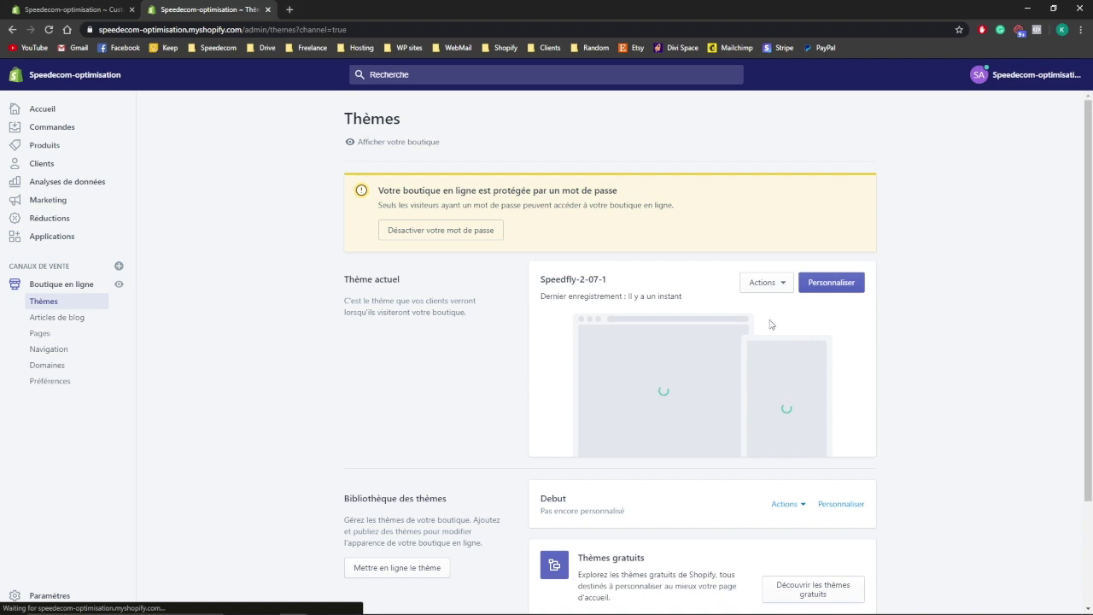
click(768, 283)
click(760, 405)
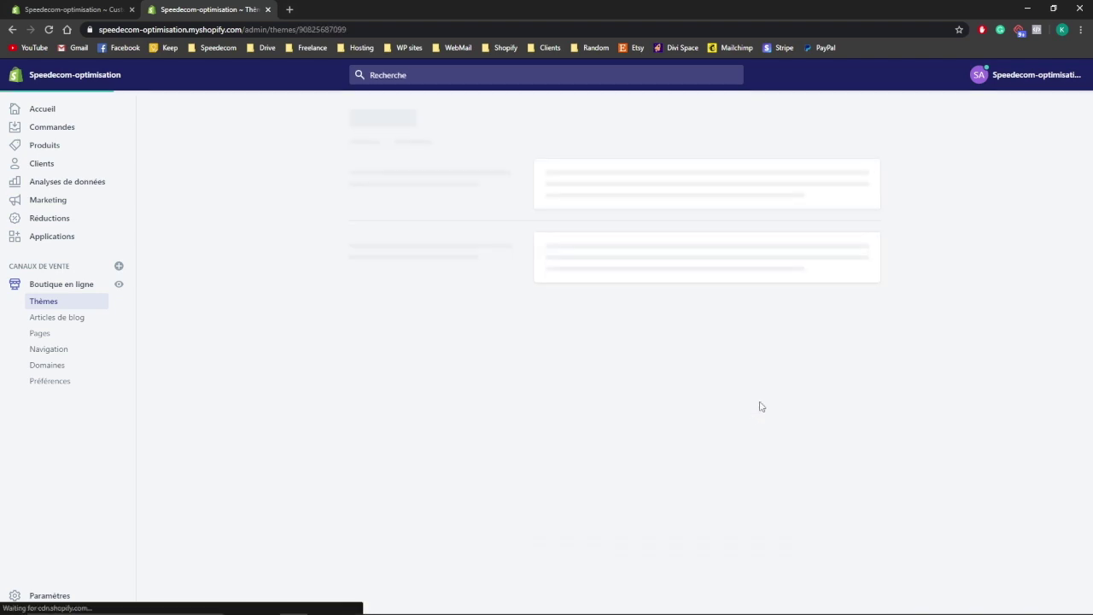
click(267, 138)
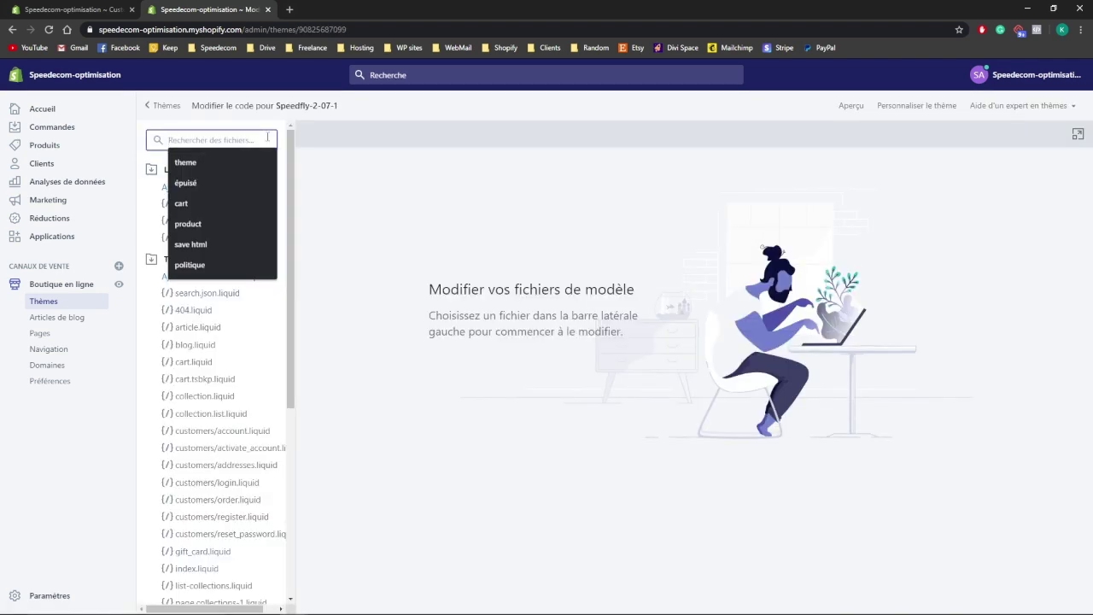
text(surcharge)
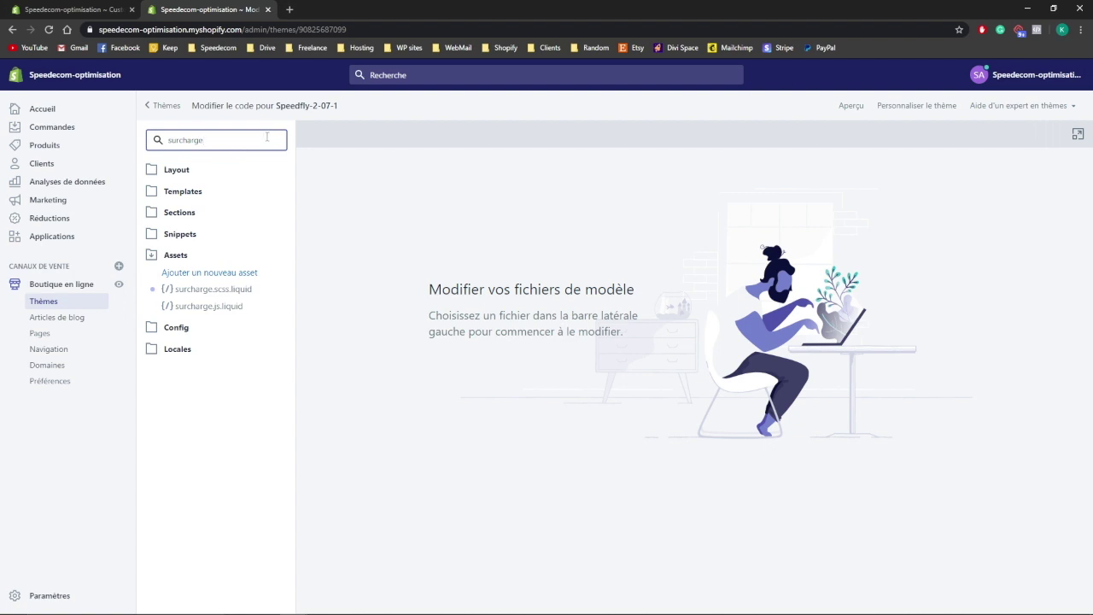
click(209, 291)
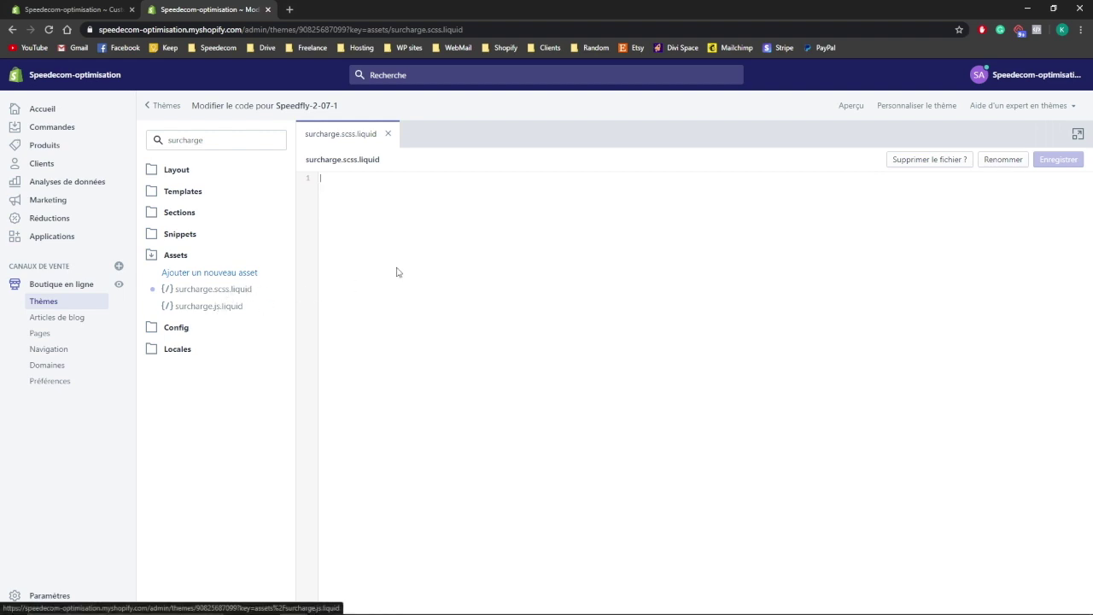
Step: Paste the copied mobile carousel CSS rule into surcharge.scss.liquid and save the file
key(ctrl+v)
key(Return)
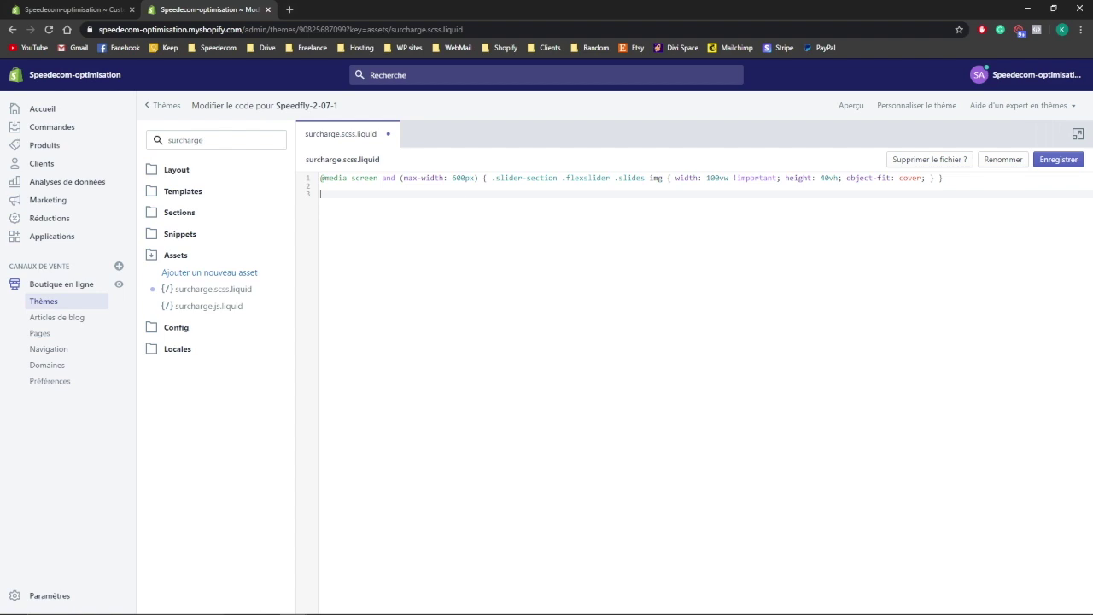
click(1068, 165)
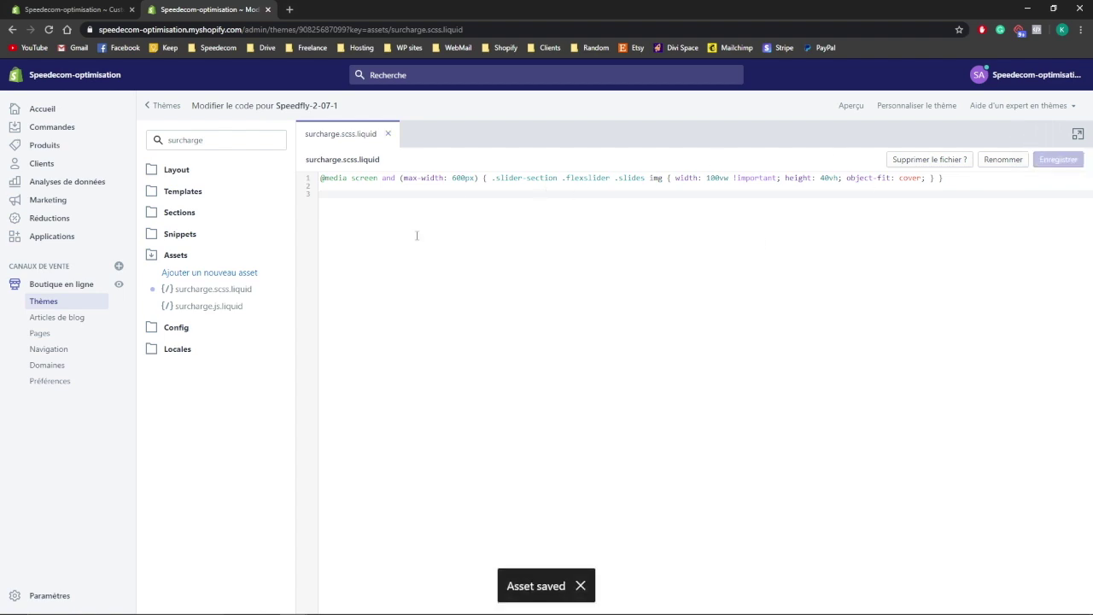
Step: Check the surcharge.scss.liquid and surcharge.js.liquid activation options in the theme's Optimisation & Performance settings against the files in the code editor
click(79, 8)
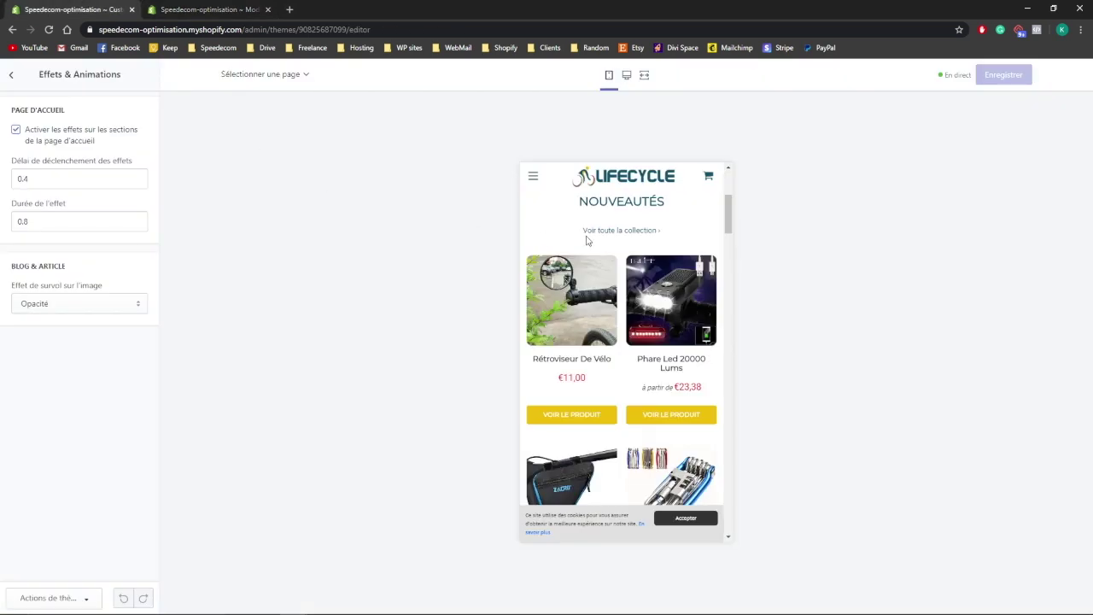
click(12, 76)
click(90, 452)
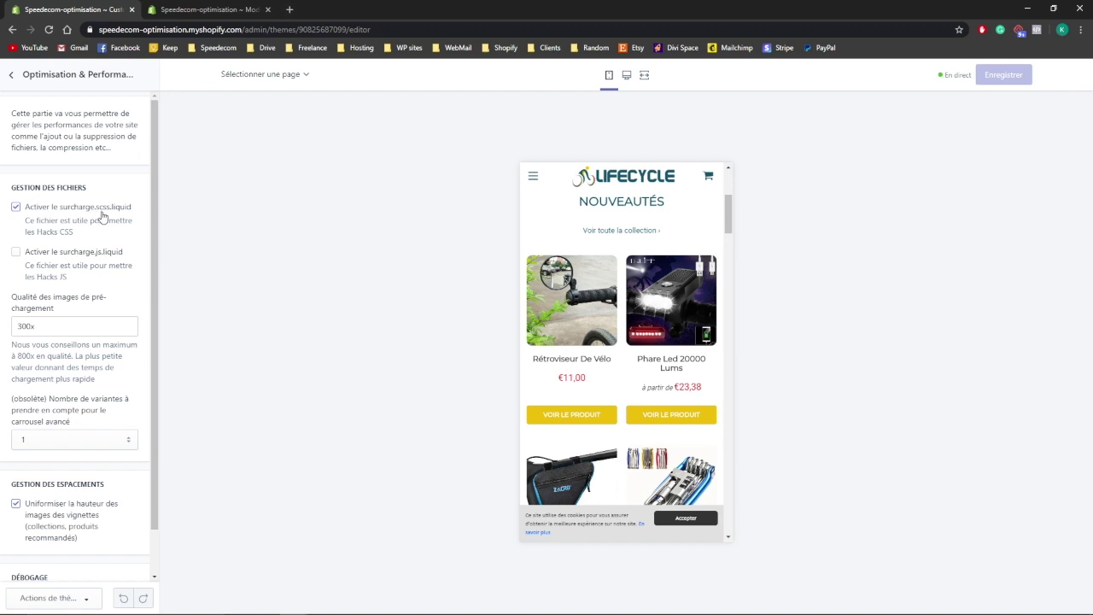
click(161, 7)
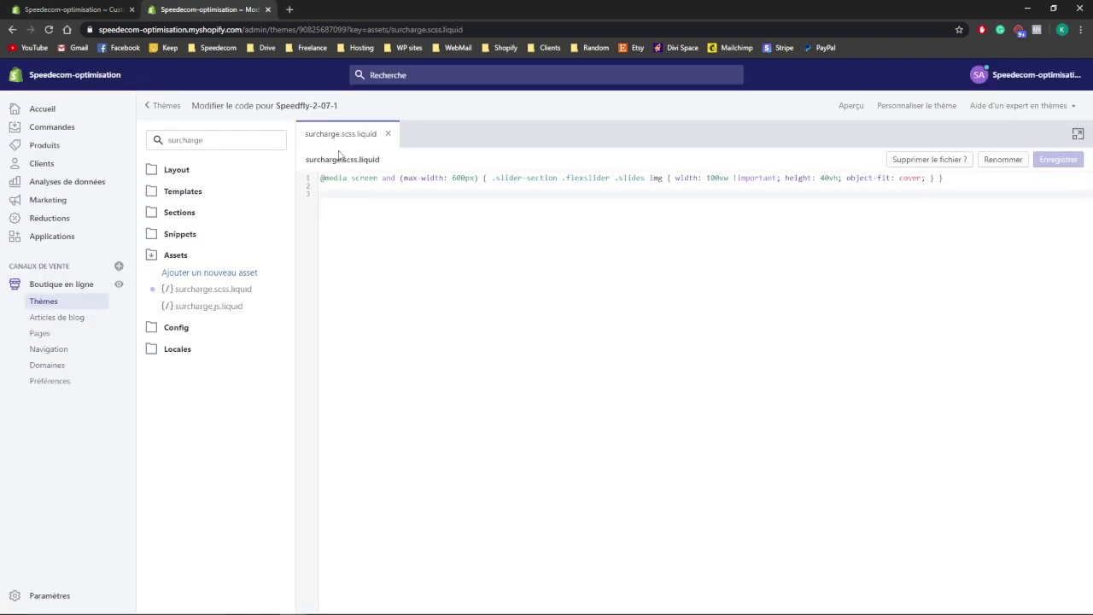
click(55, 7)
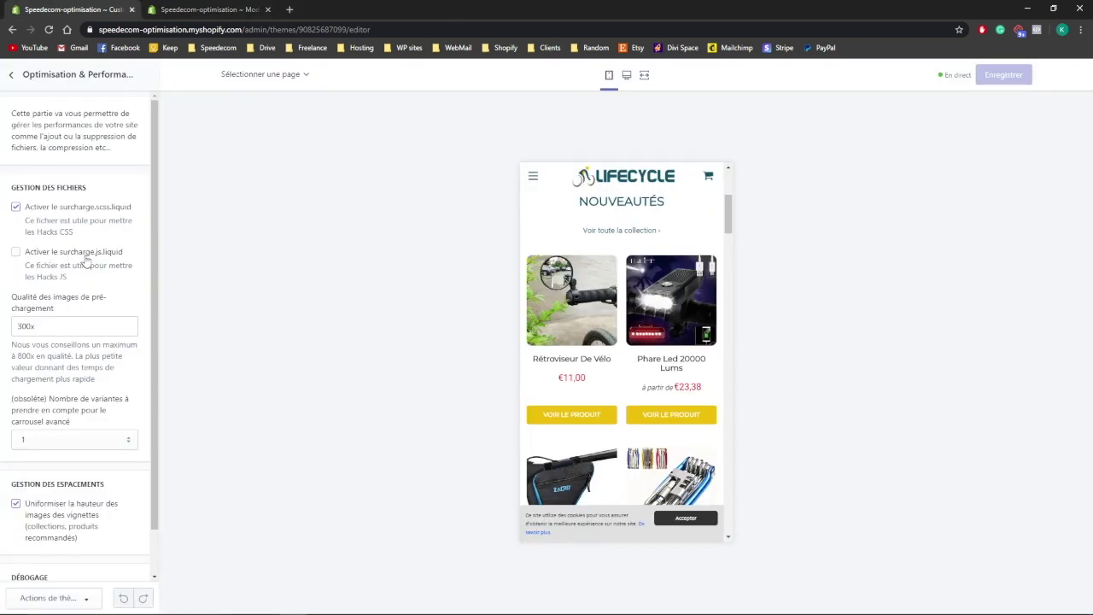
click(152, 8)
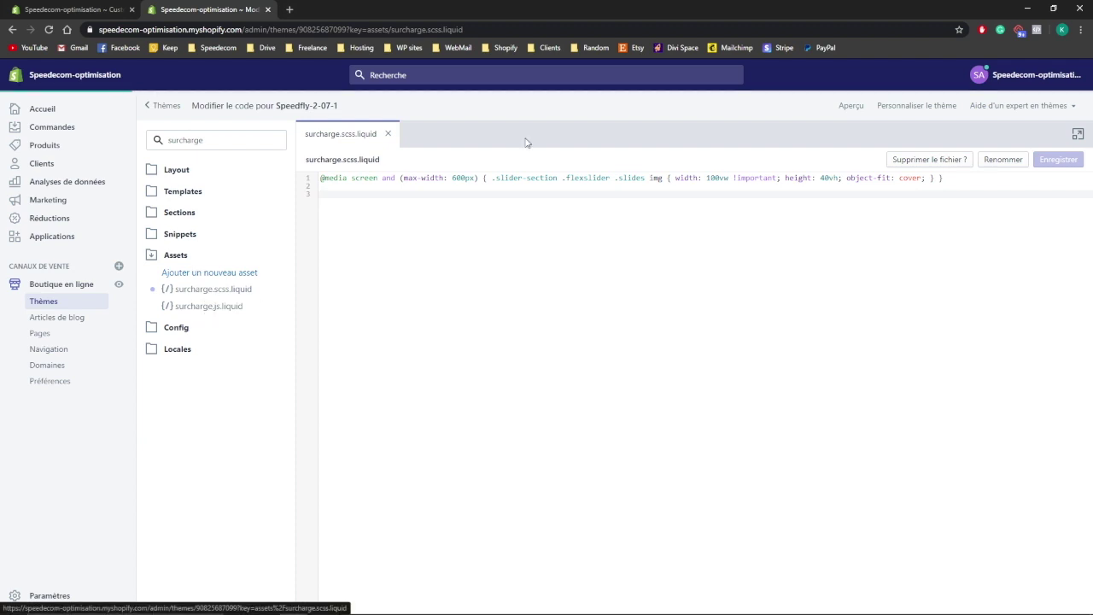
click(209, 306)
click(483, 134)
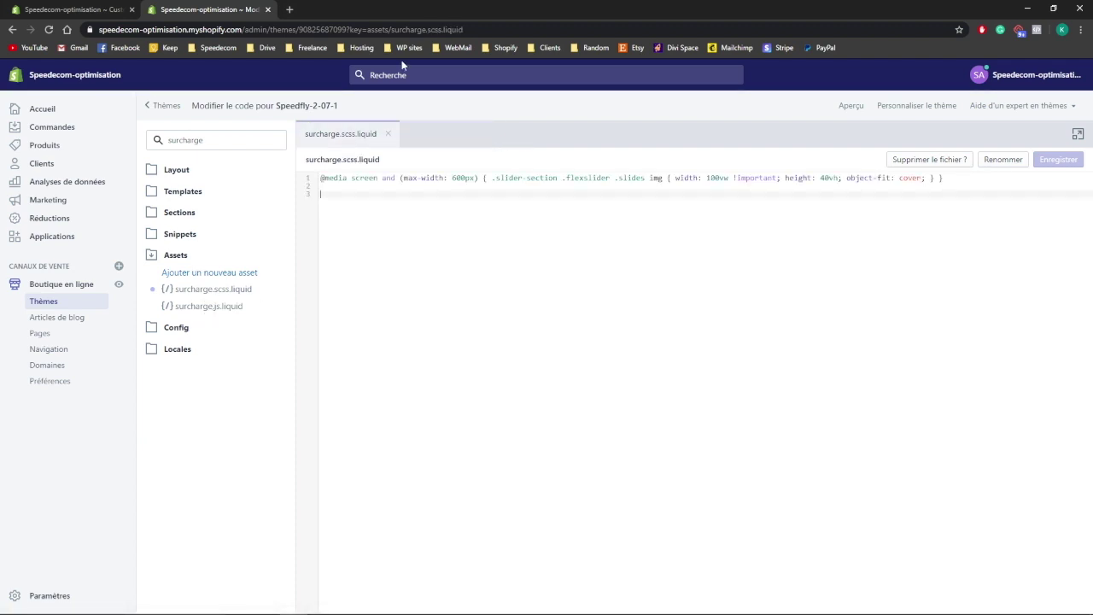
Step: Return to the theme customizer and examine the remaining Optimisation & Performance options and the home page's mobile preview
click(103, 8)
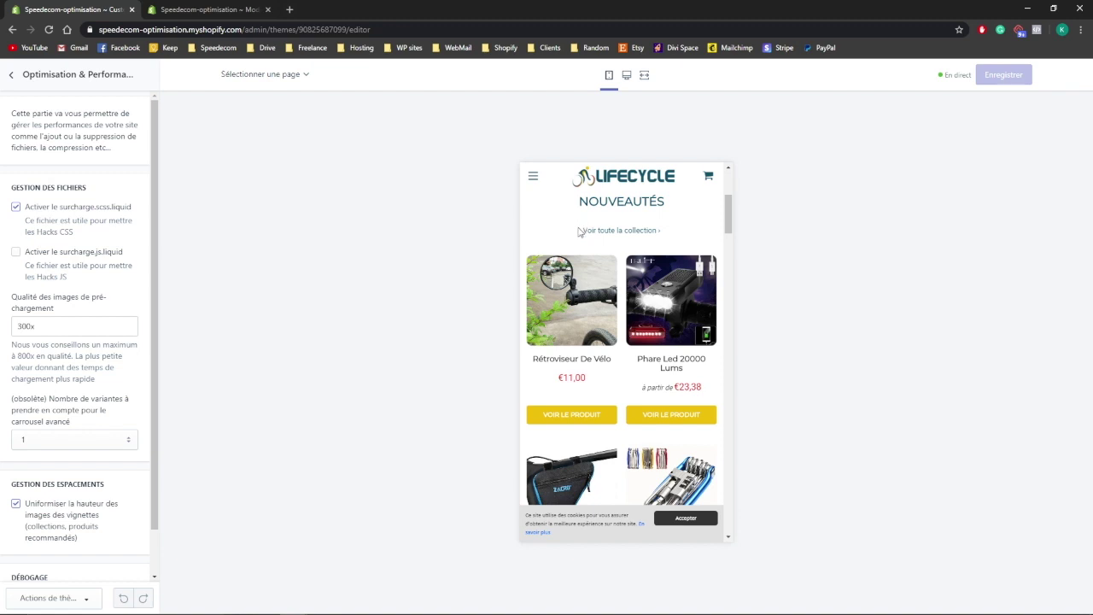
scroll(578, 231, up, 3)
scroll(132, 359, down, 1)
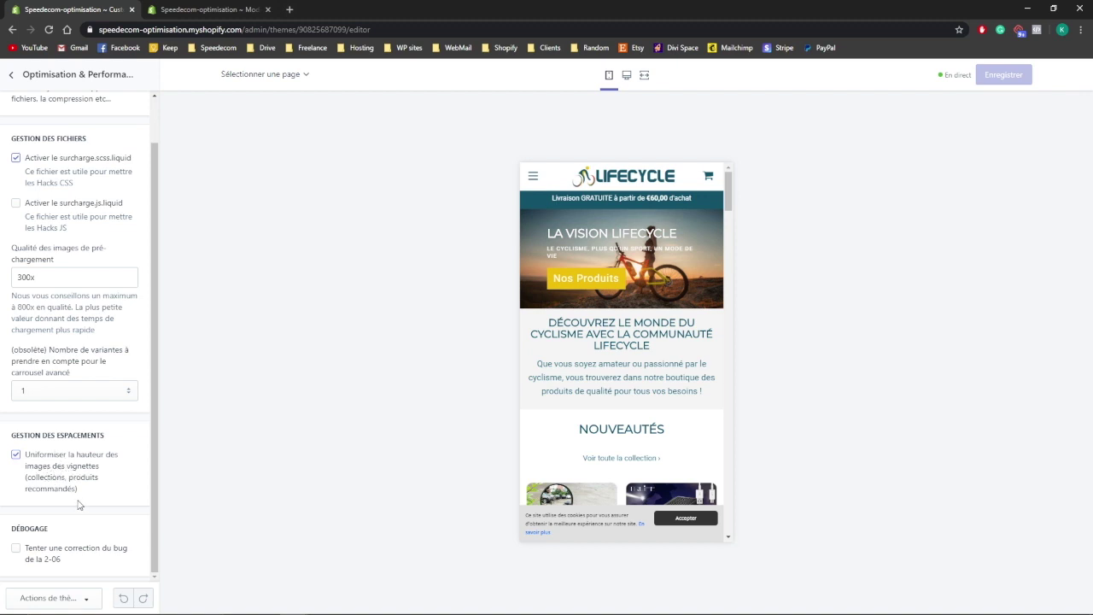
scroll(597, 462, down, 4)
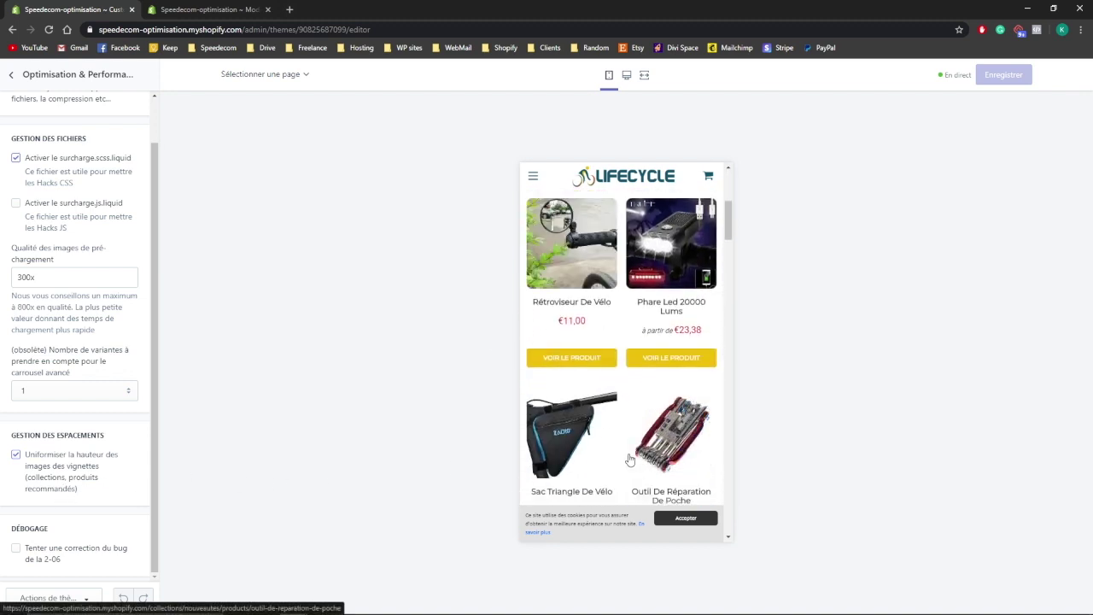
scroll(625, 455, up, 1)
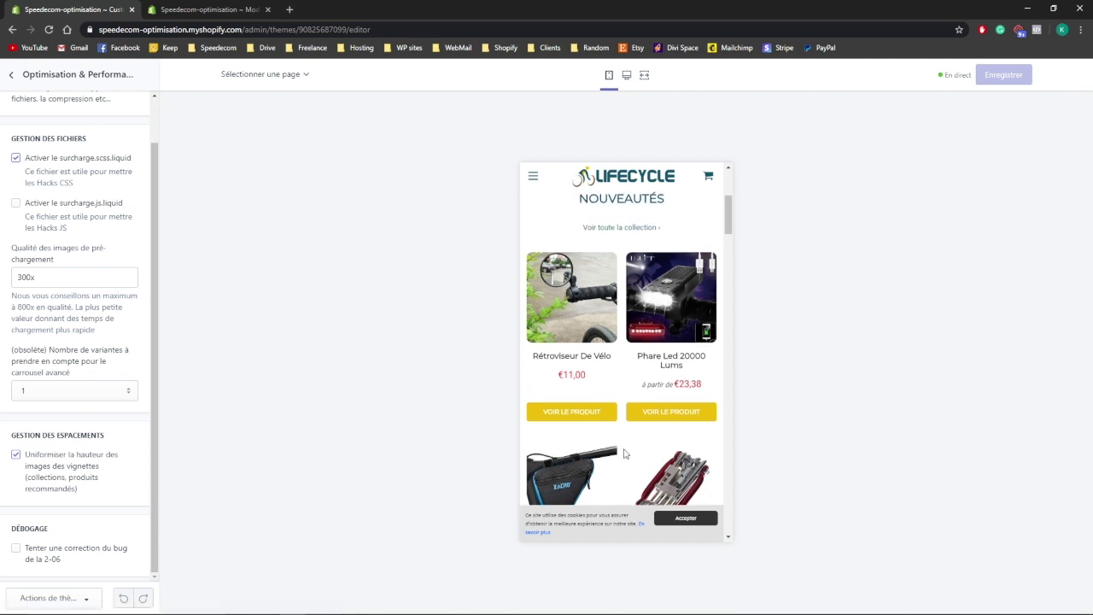
scroll(625, 455, up, 1)
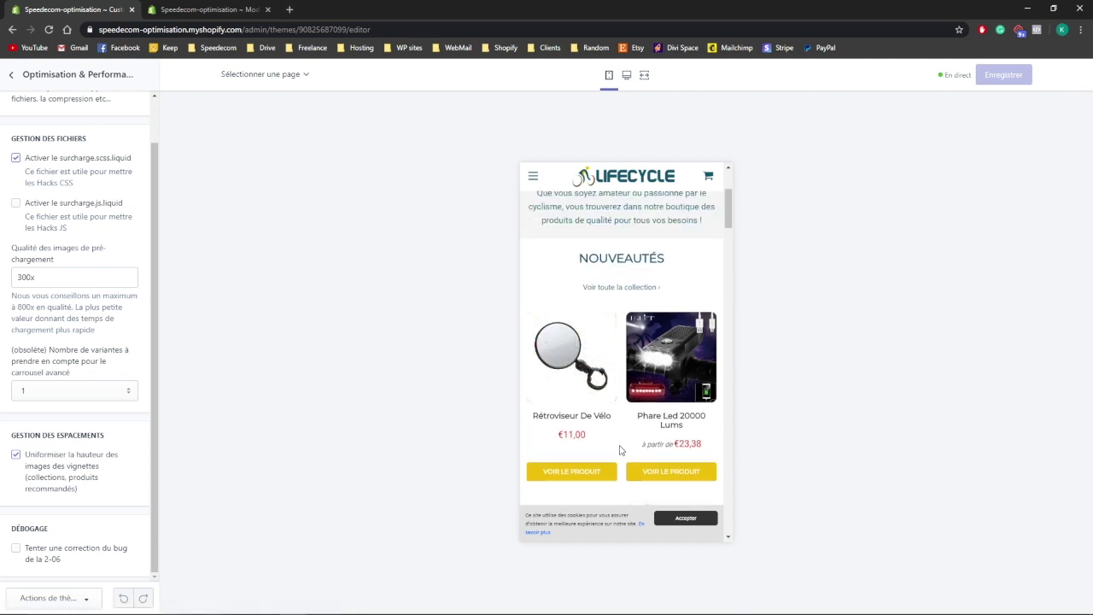